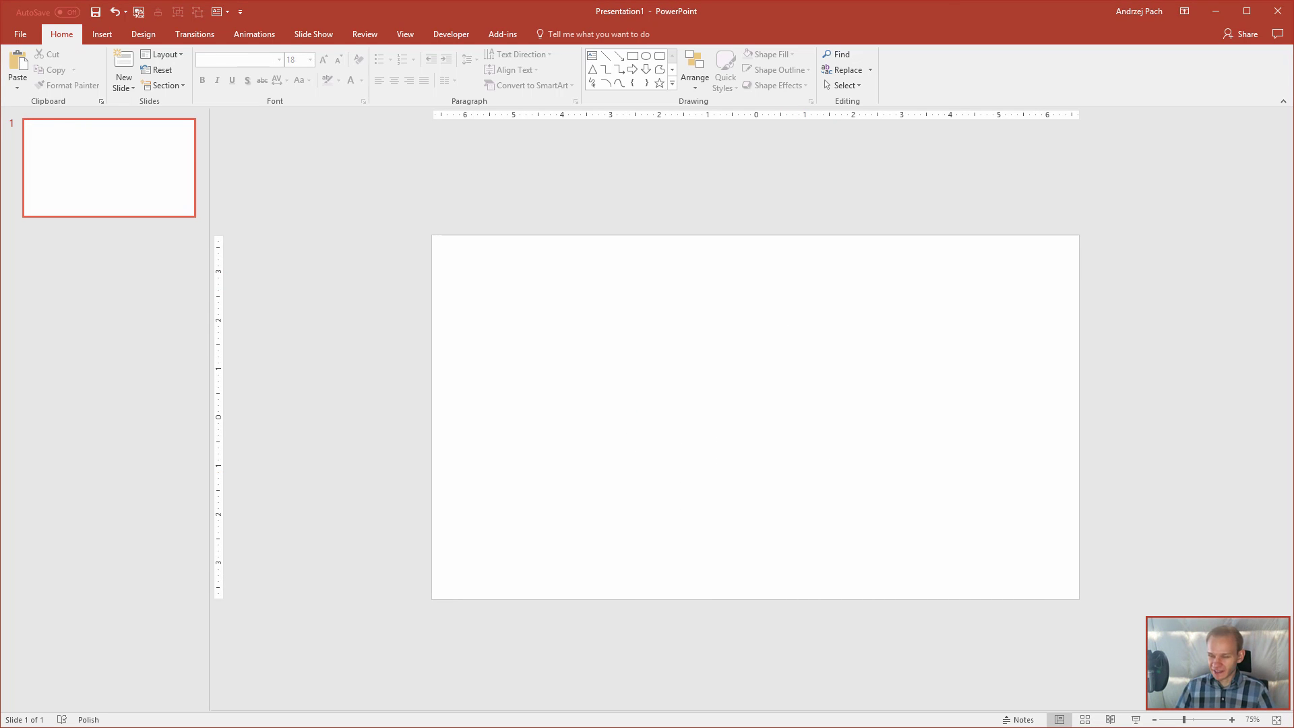
Compare the bearded-man Unsplash photo tab with the Coolors Explore palettes tab, ending on Coolors
key("alt+Tab")
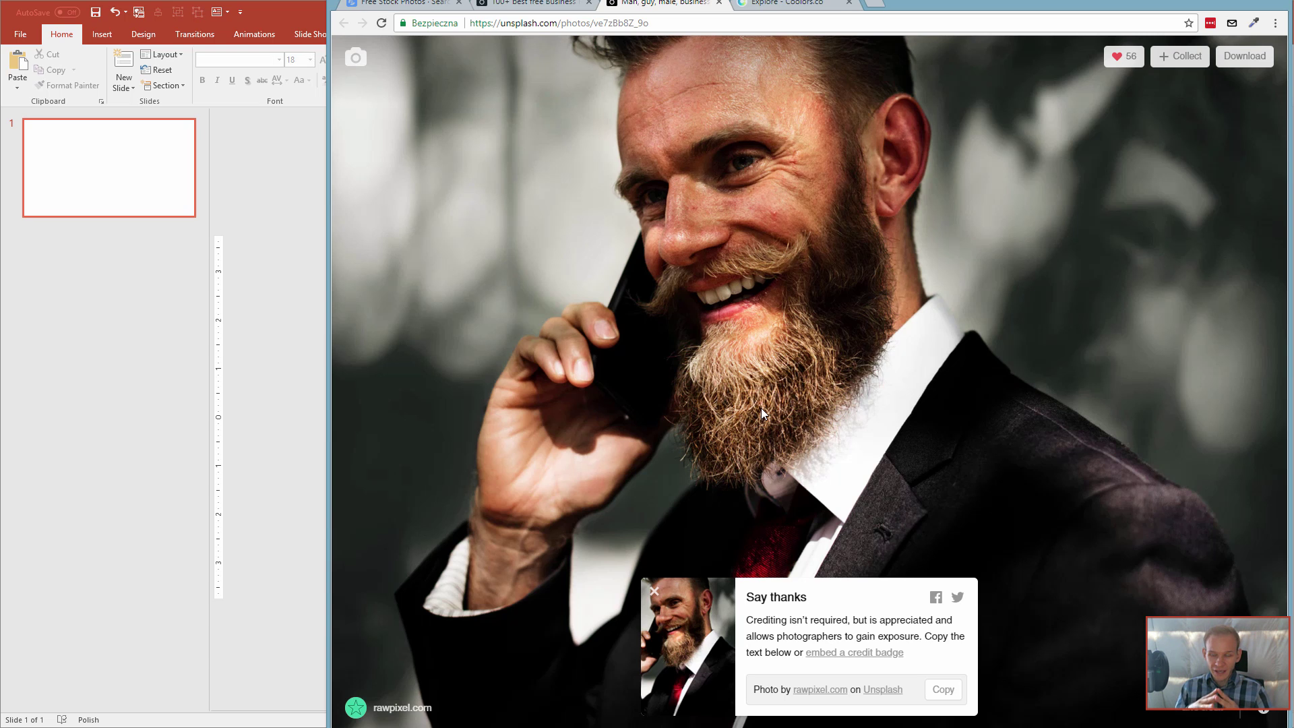
key("ctrl+Tab")
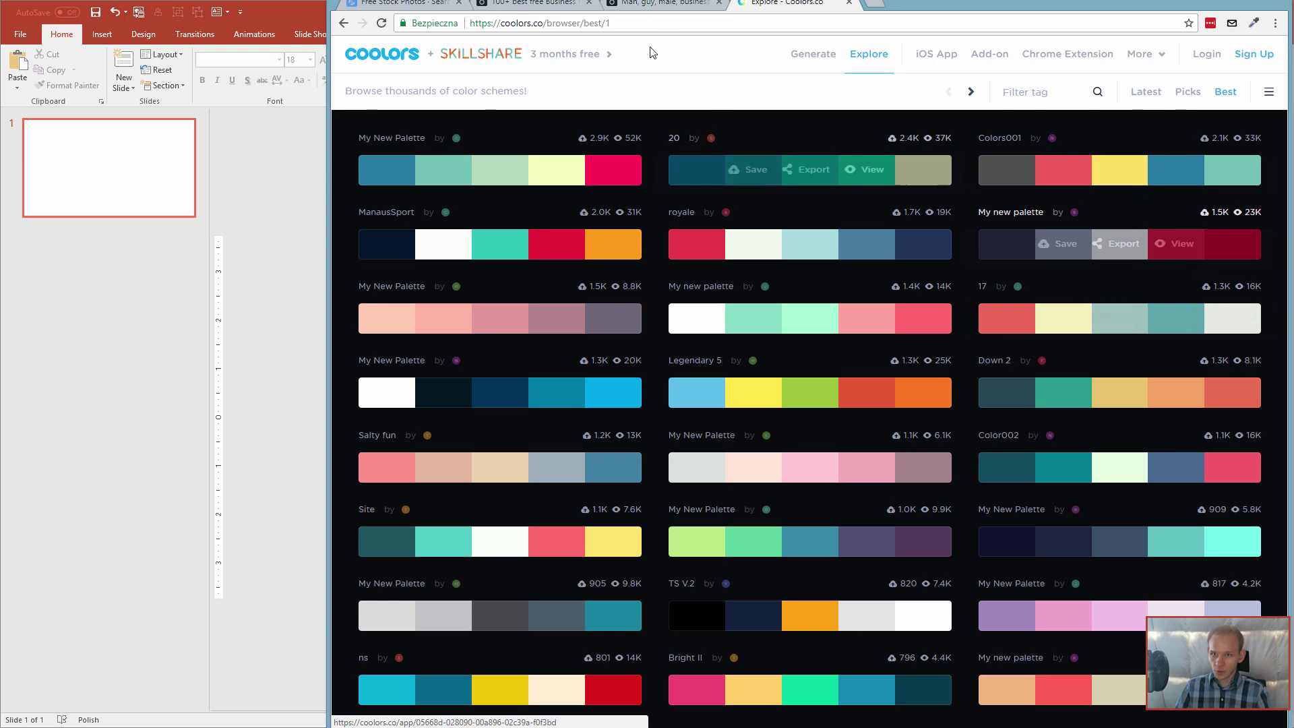
key("ctrl+shift+Tab")
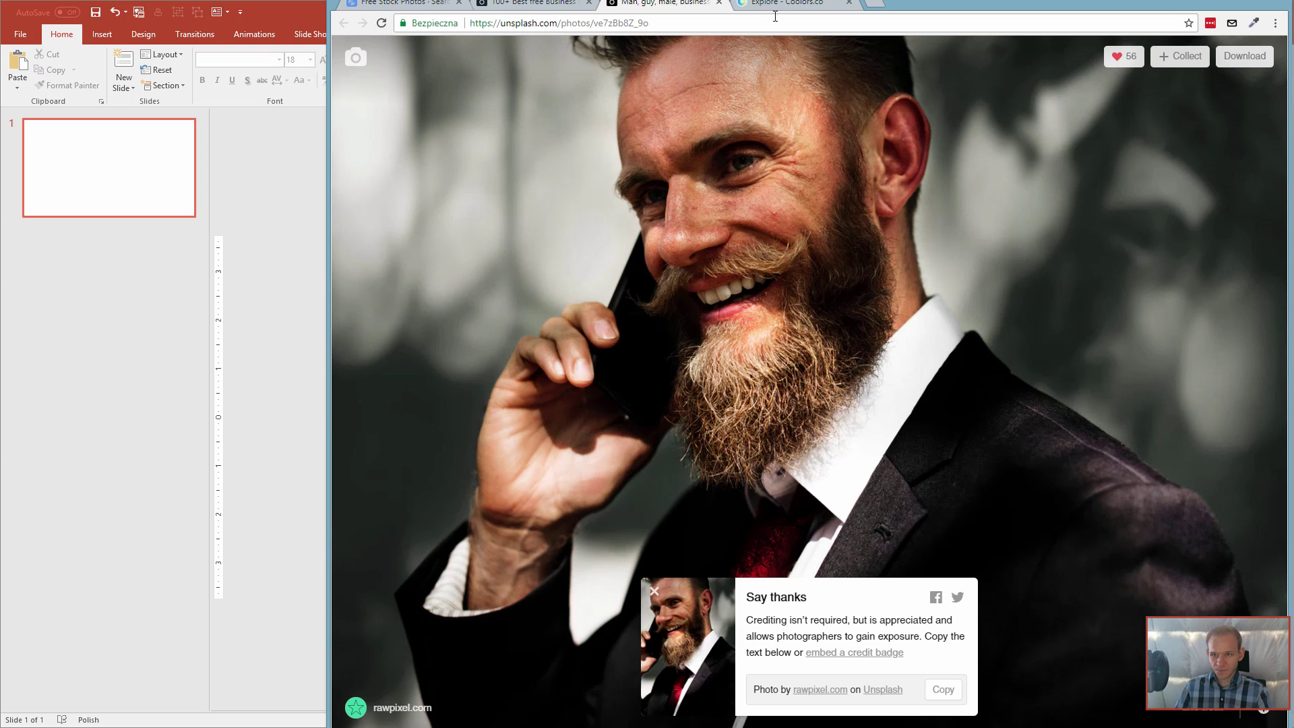
left_click(790, 7)
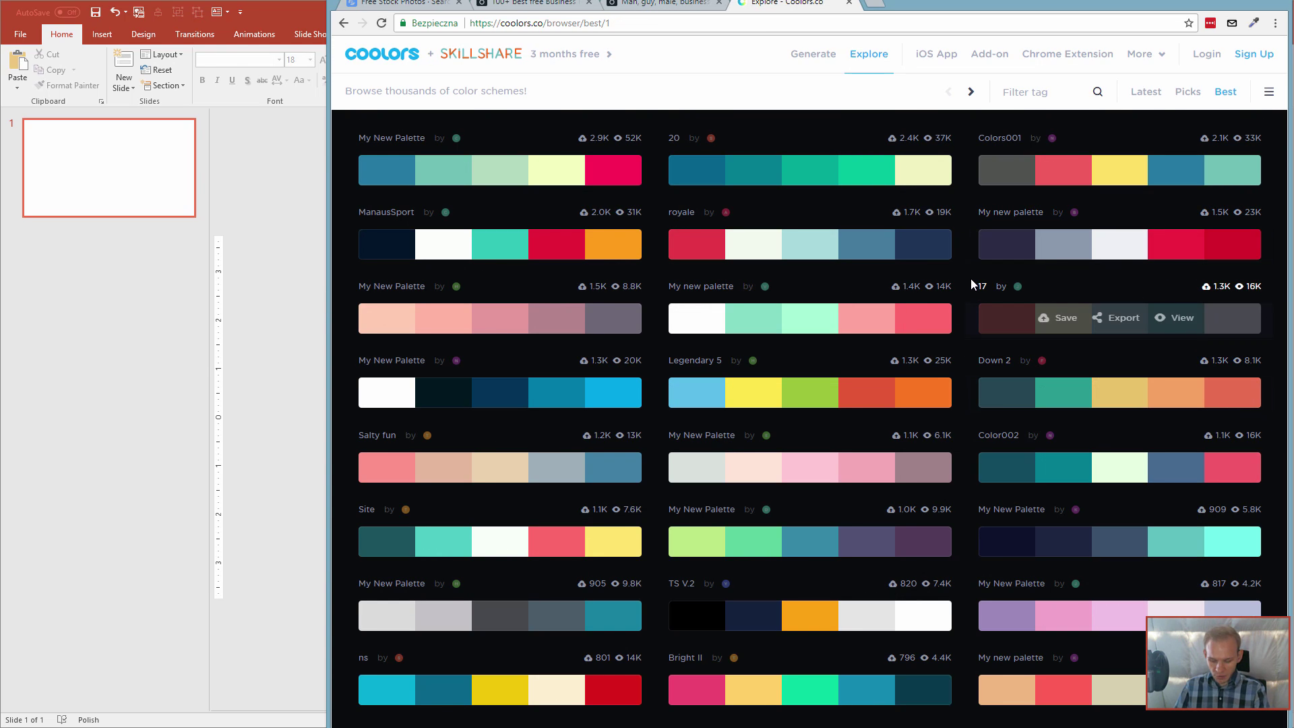
Paste a screenshot of the Coolors palettes page into the PowerPoint presentation
left_click(261, 353)
key("super+Up")
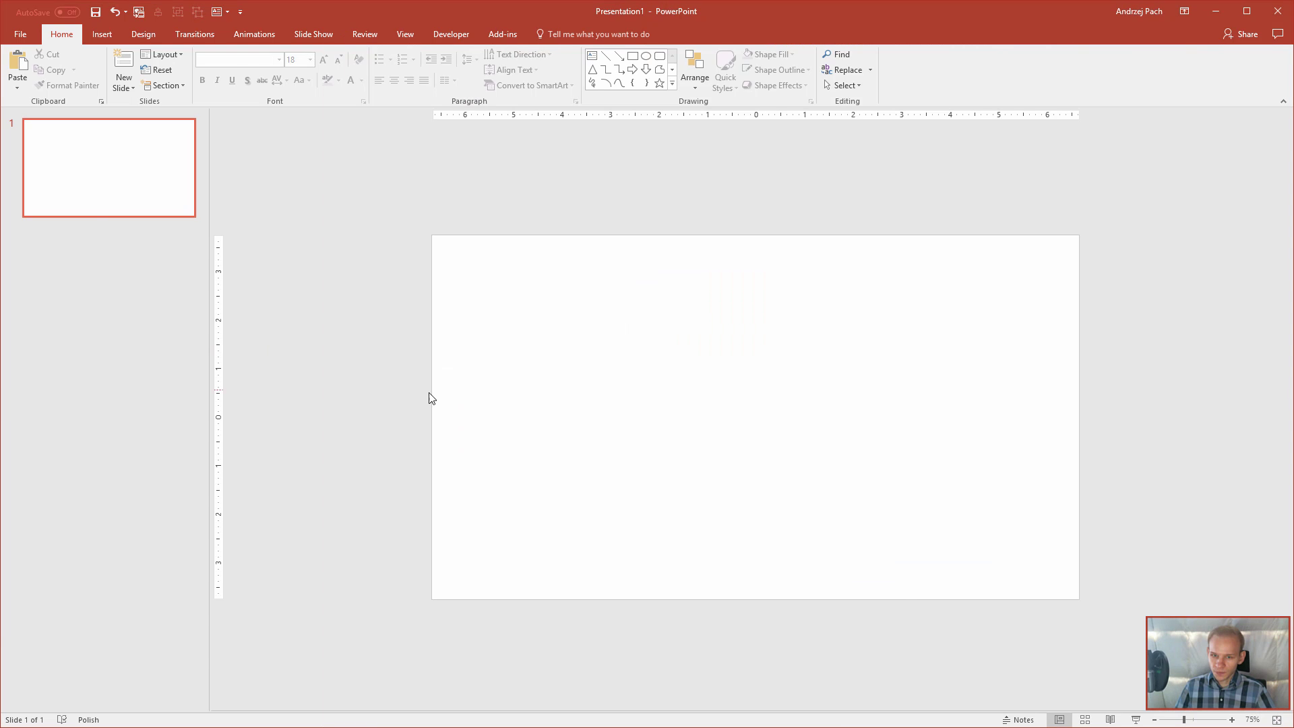
key("ctrl+v")
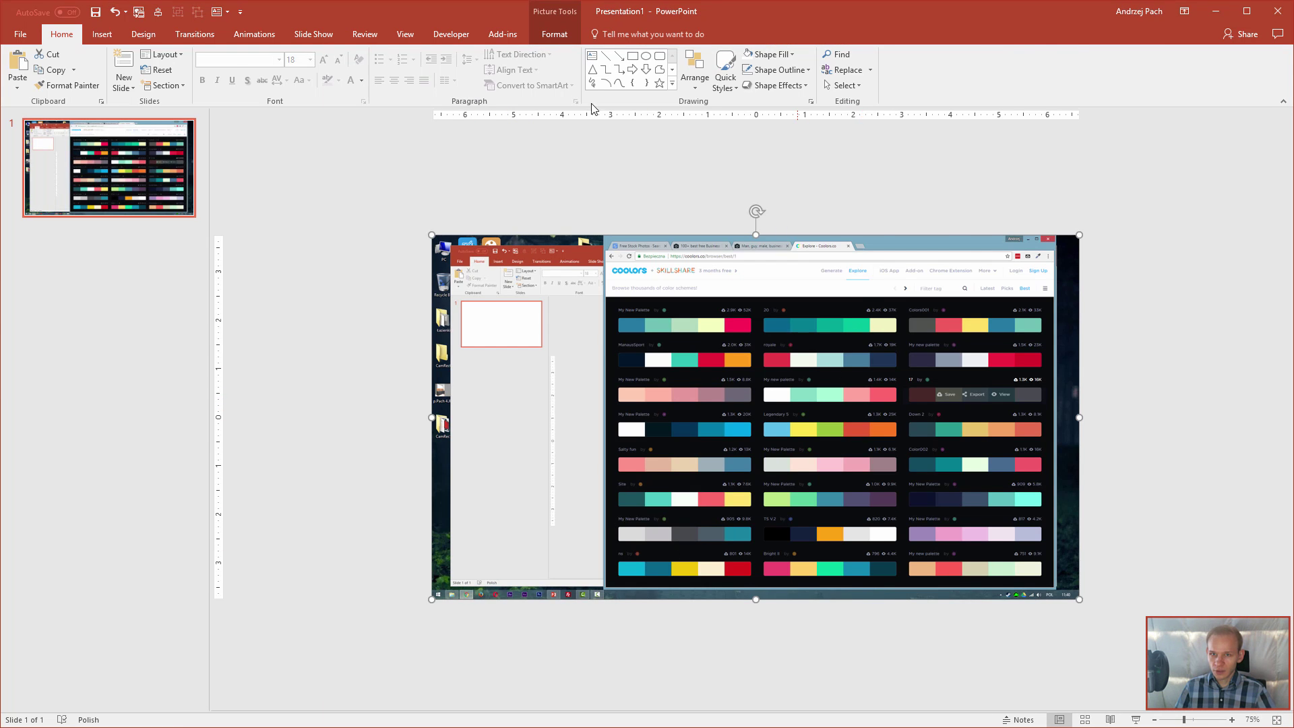
Crop the screenshot to a single five-colour palette strip and move it below the slide
left_click(558, 37)
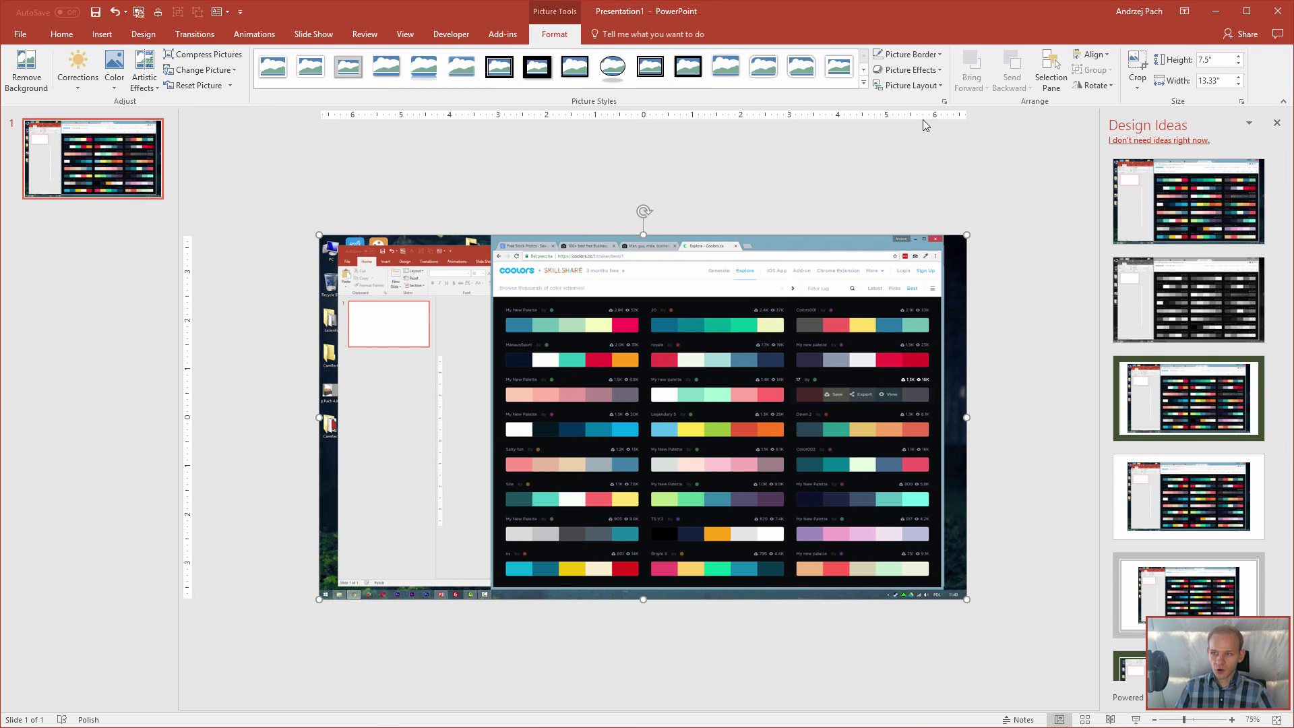
left_click(1137, 68)
left_click_drag(328, 244, 795, 349)
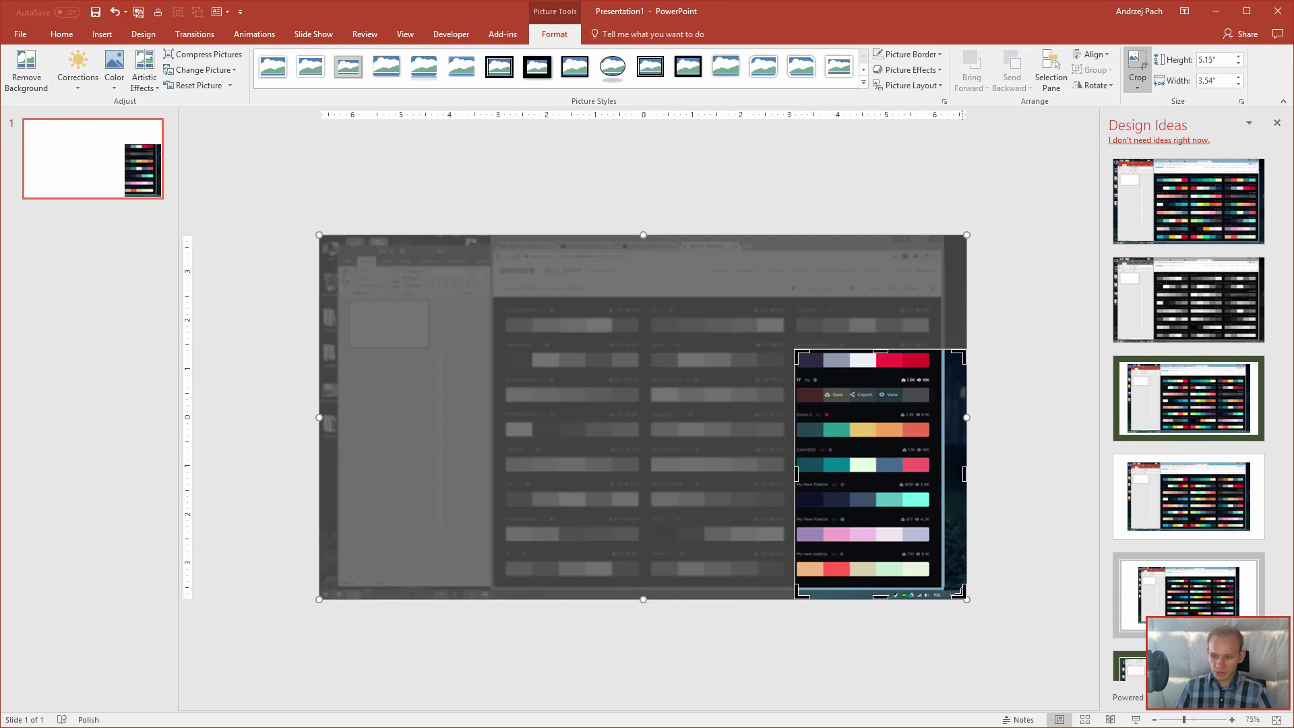
left_click_drag(965, 597, 932, 369)
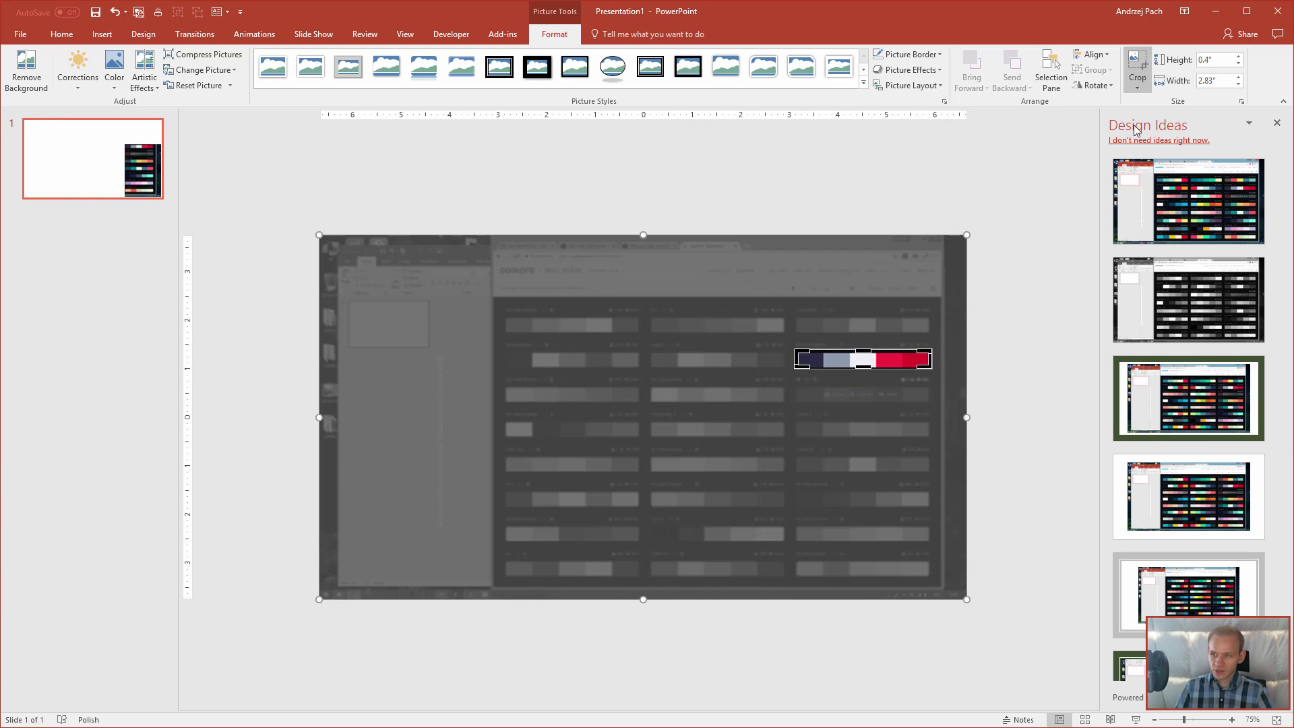
key("Escape")
left_click_drag(804, 412, 537, 691)
left_click(1276, 123)
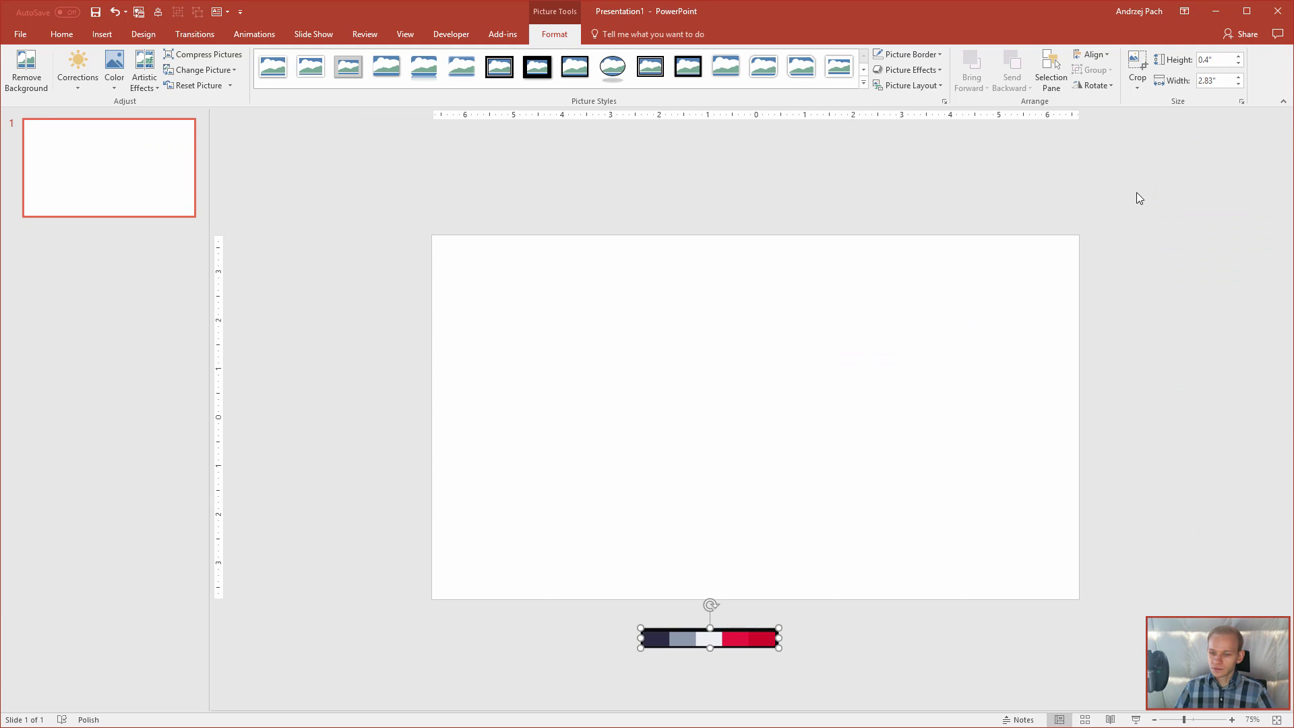
Place the photo rawpixel-com-252131.jpg from File Explorer onto the slide, flush left
left_click(21, 705)
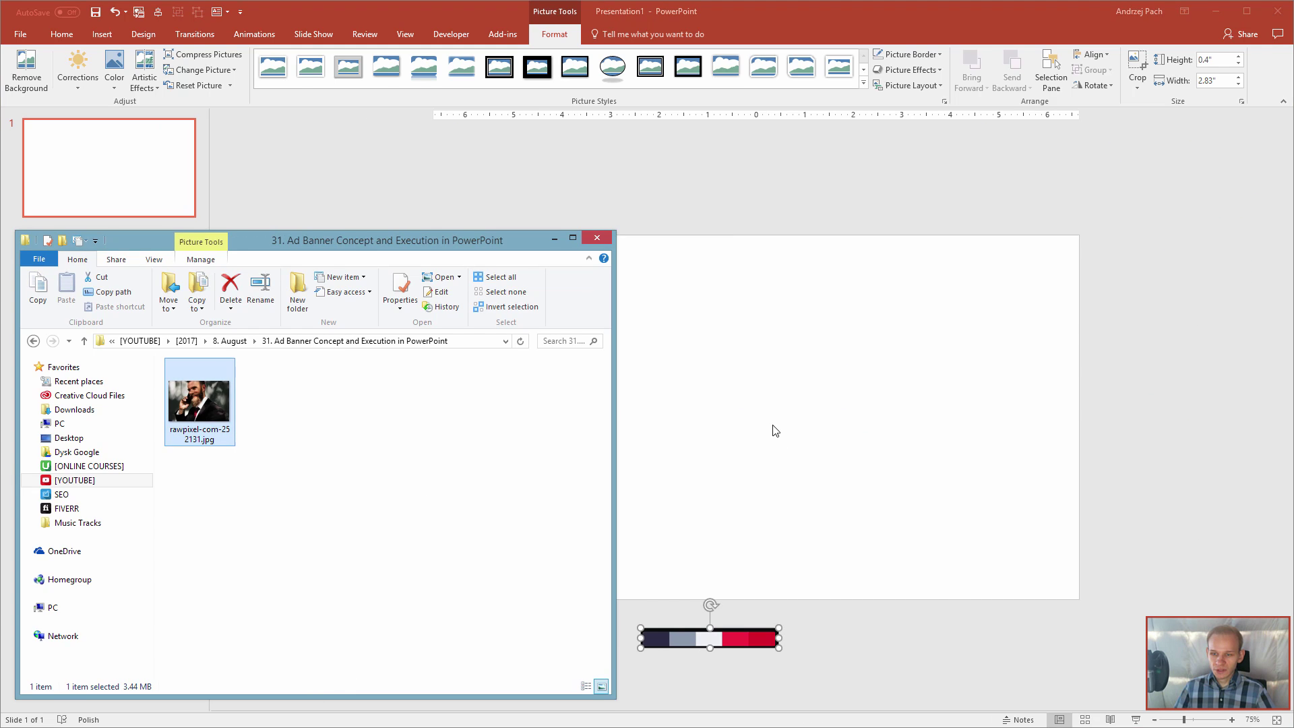
left_click_drag(774, 430, 722, 531)
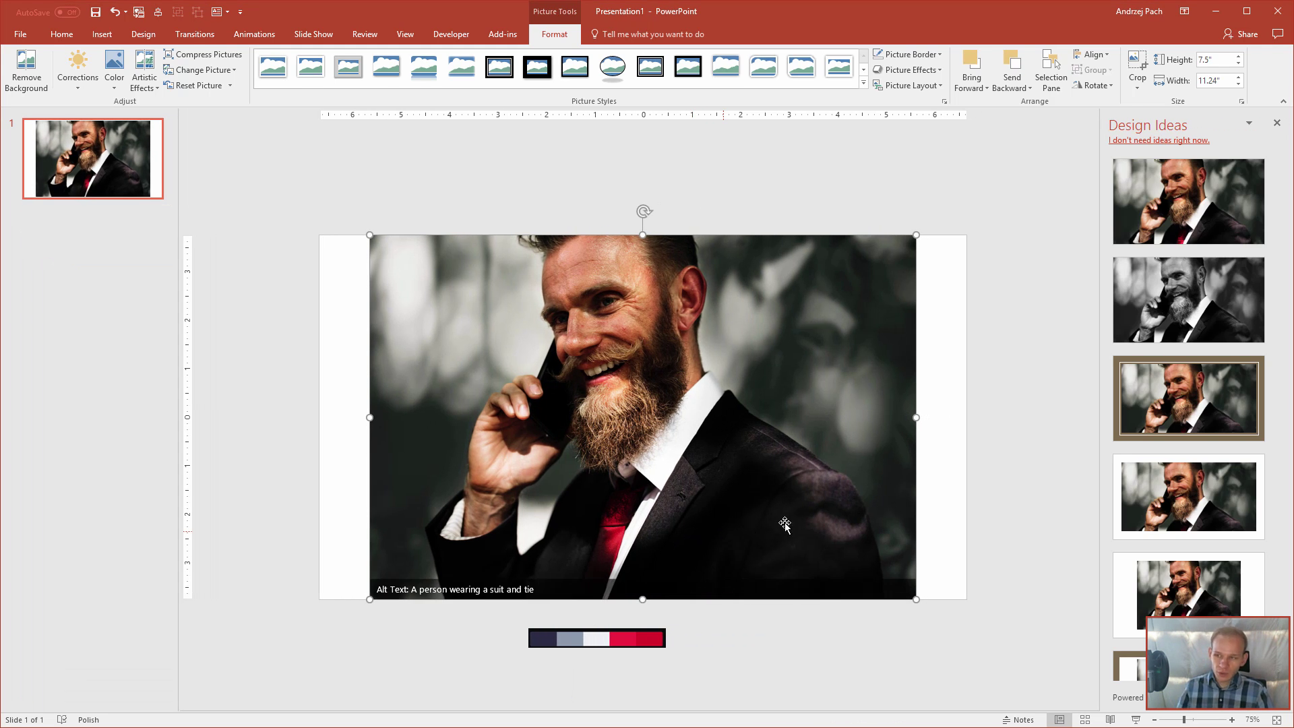
left_click(1277, 124)
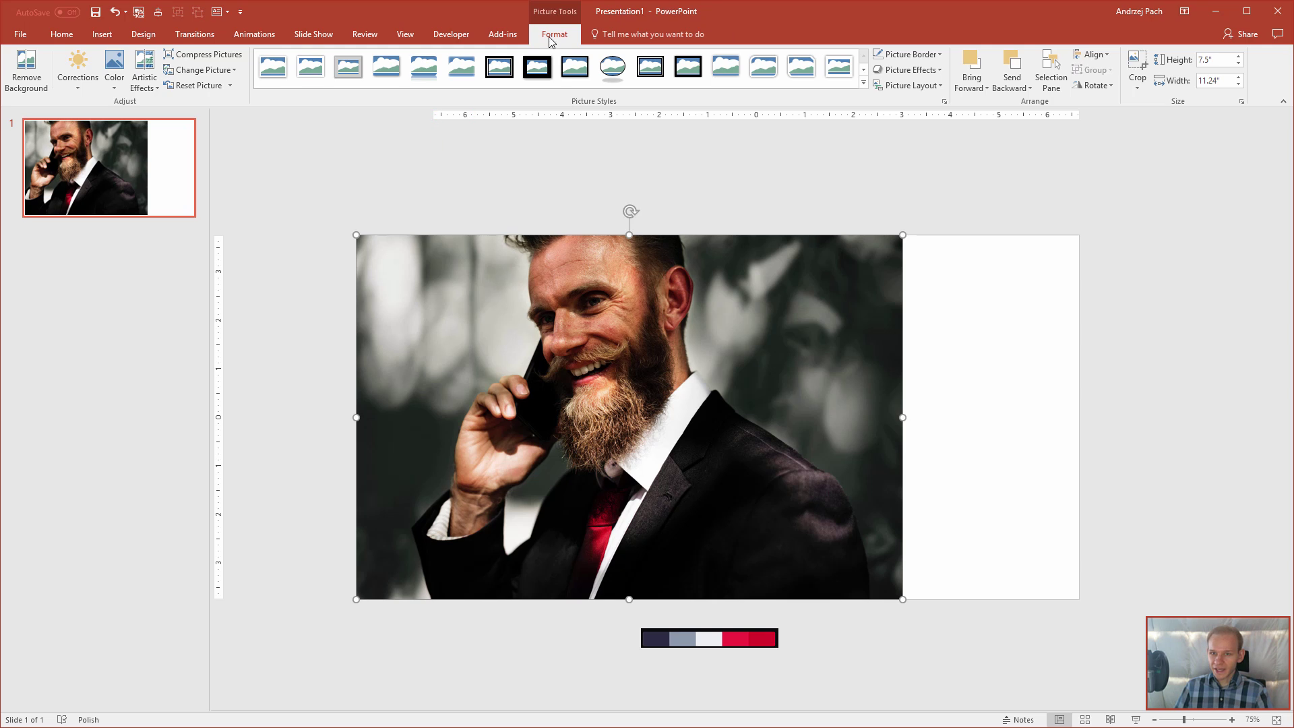
Crop the photo's left and right sides to 7.5" by 7.64", covering the slide's left side
left_click(1137, 64)
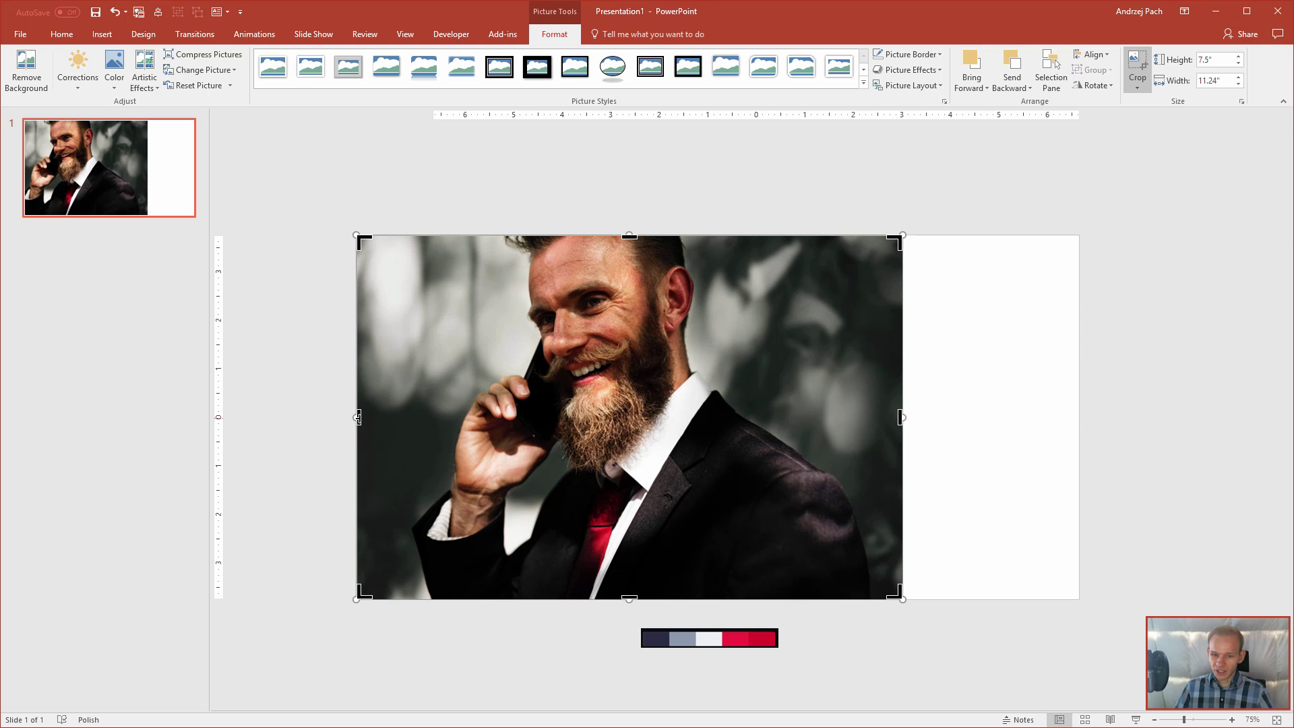
left_click_drag(358, 417, 432, 408)
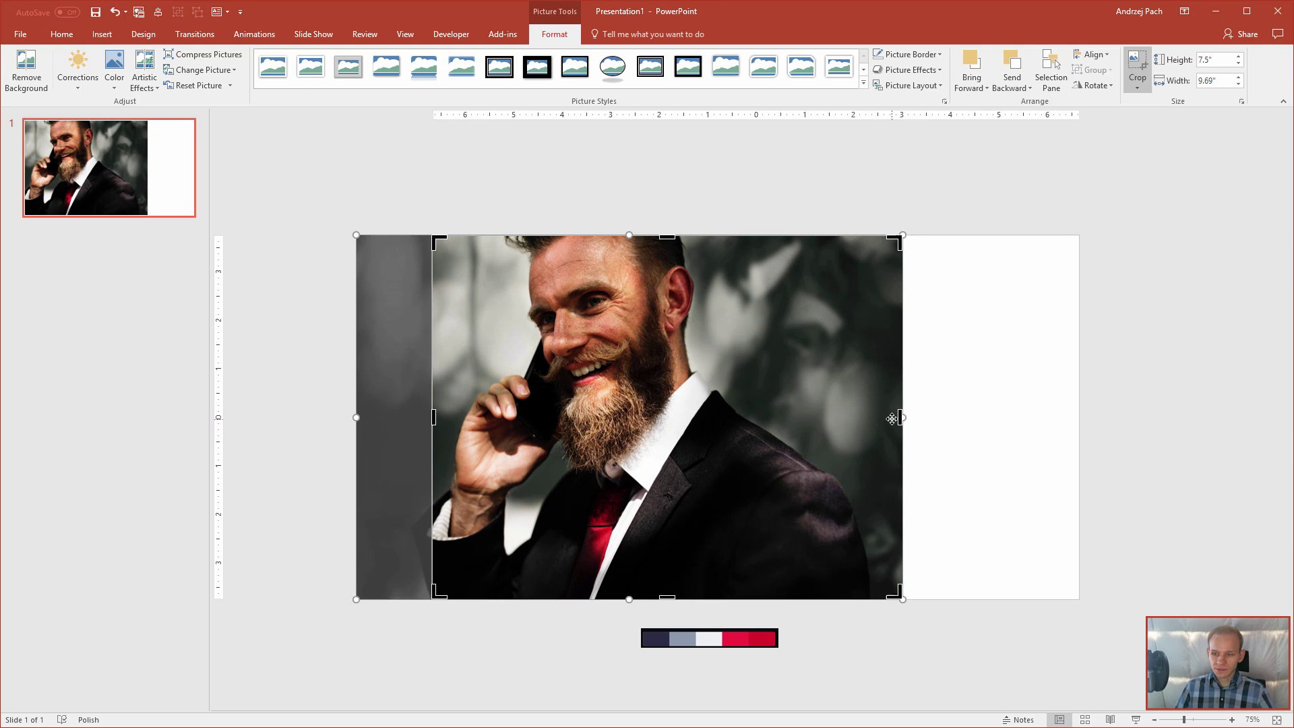
left_click_drag(900, 417, 811, 414)
left_click_drag(630, 372, 597, 382)
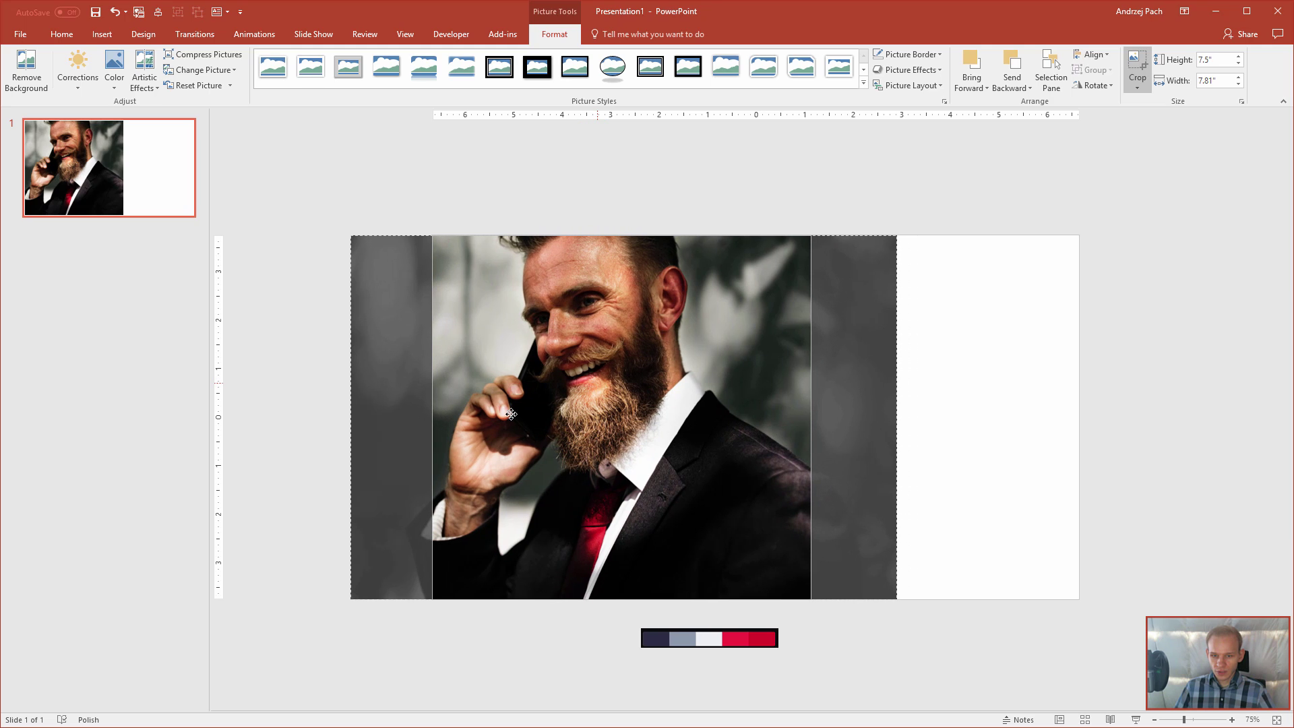
left_click_drag(511, 414, 510, 414)
left_click_drag(809, 416, 803, 416)
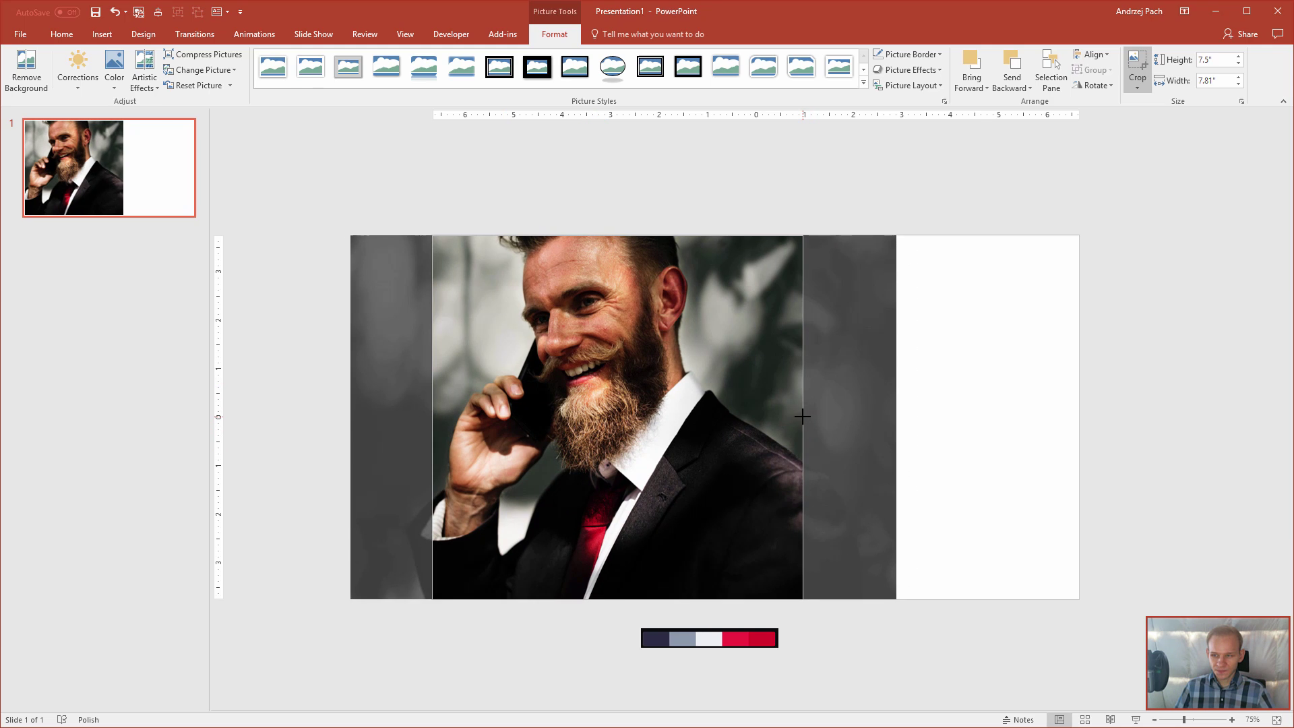
left_click(977, 347)
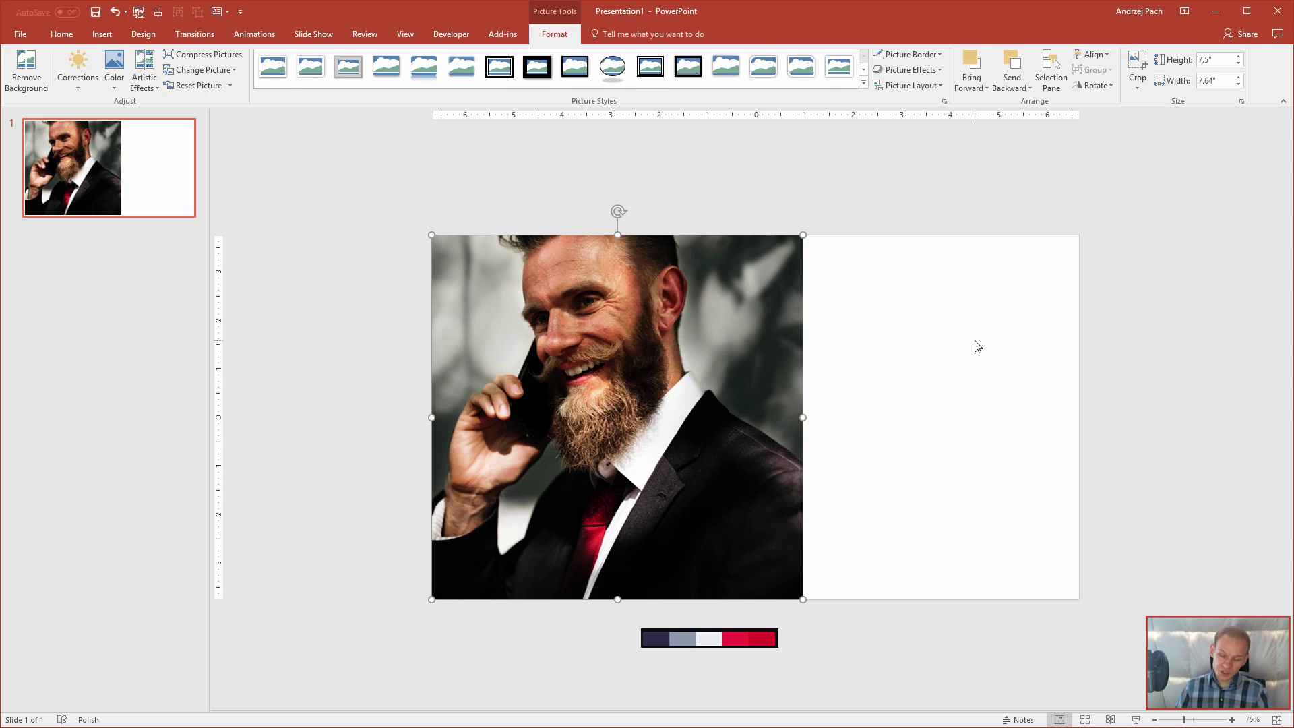
left_click(983, 357)
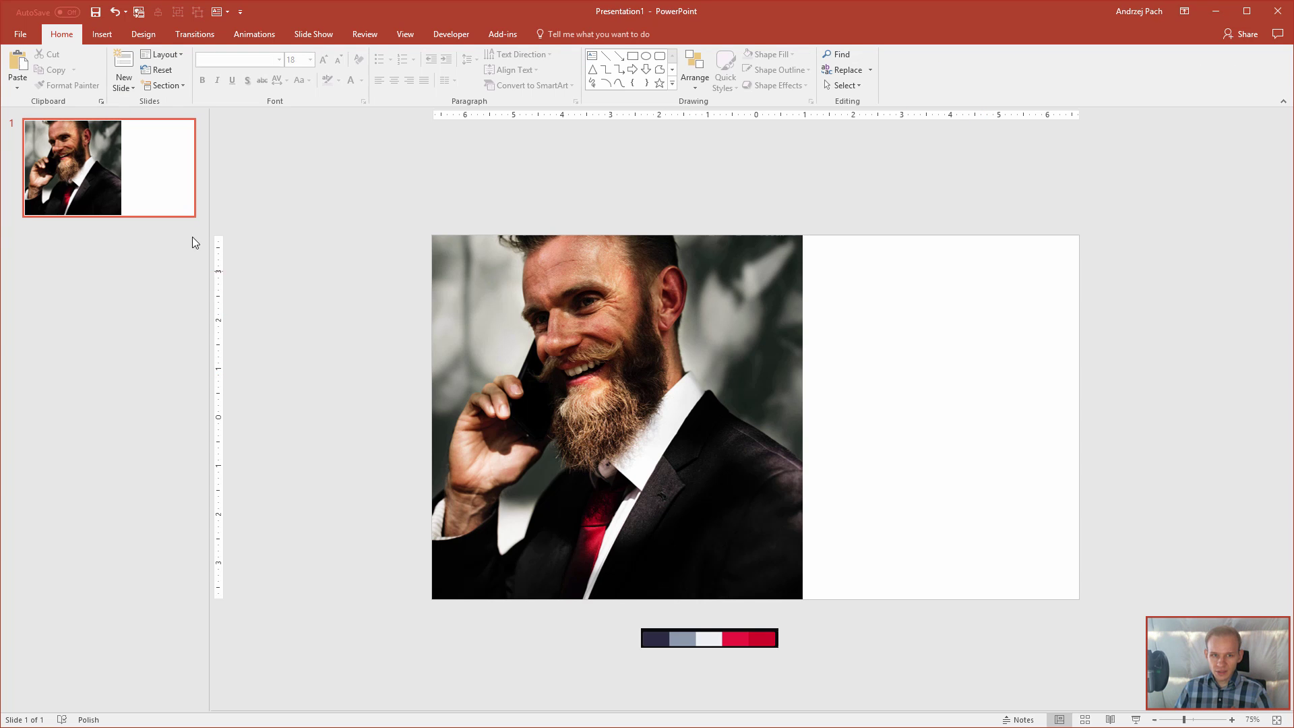
left_click(103, 35)
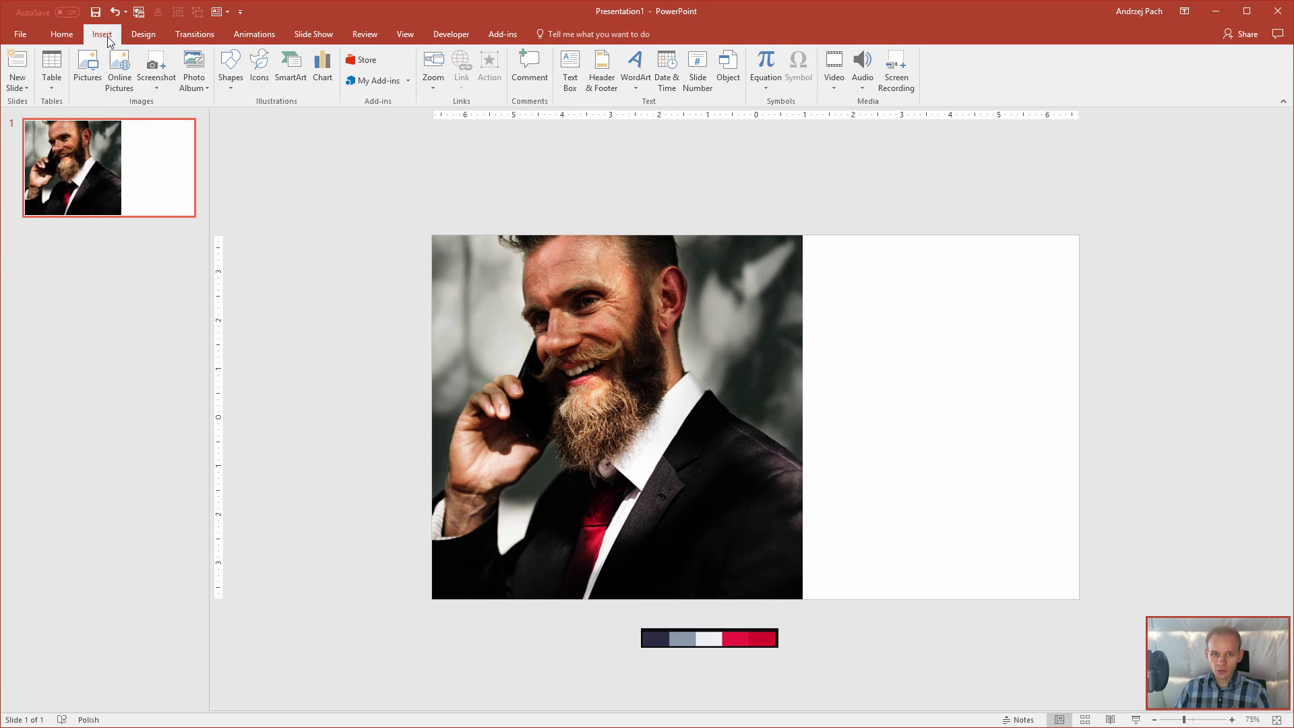
left_click(231, 74)
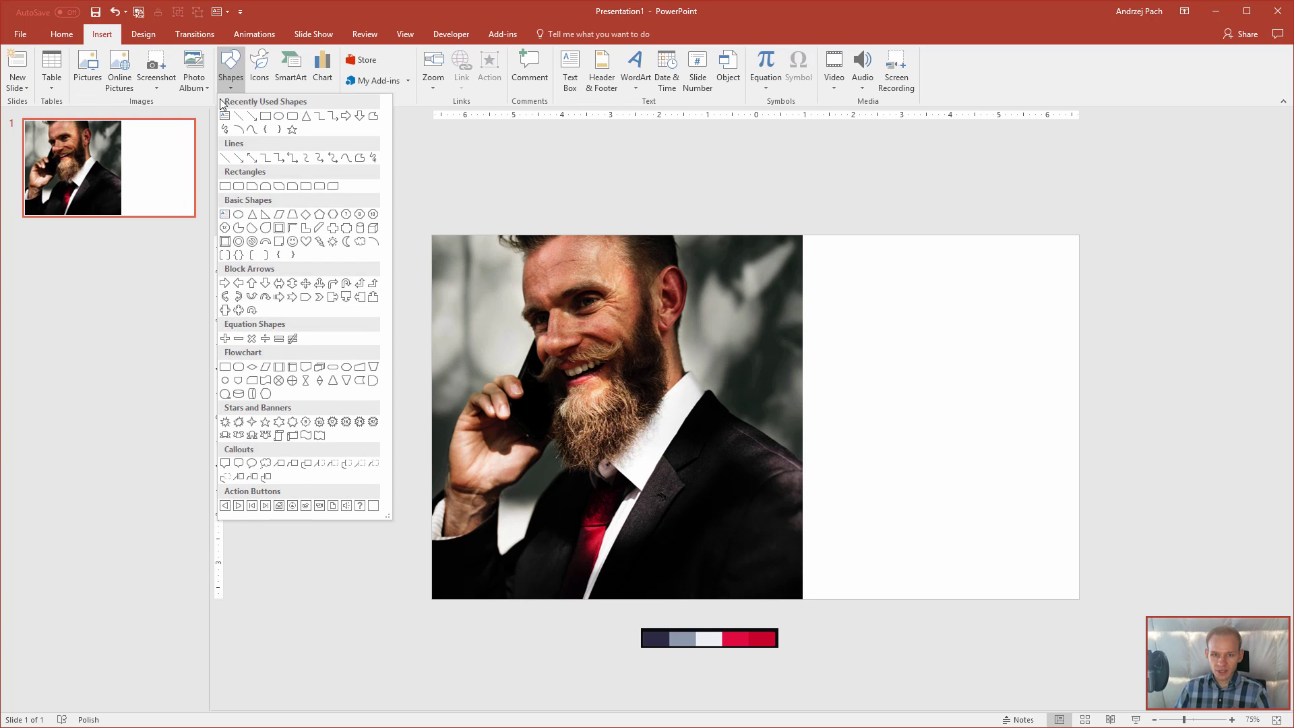
left_click(229, 186)
left_click_drag(675, 267, 961, 479)
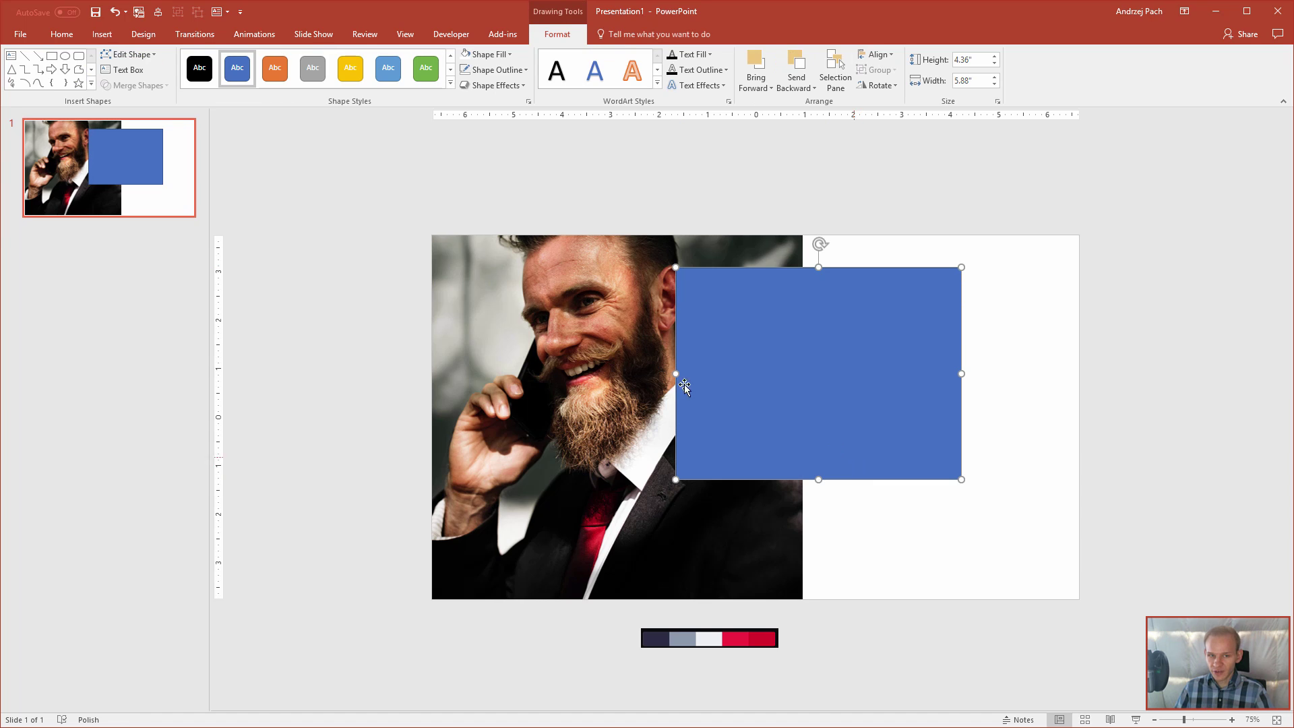
left_click(128, 53)
left_click(143, 86)
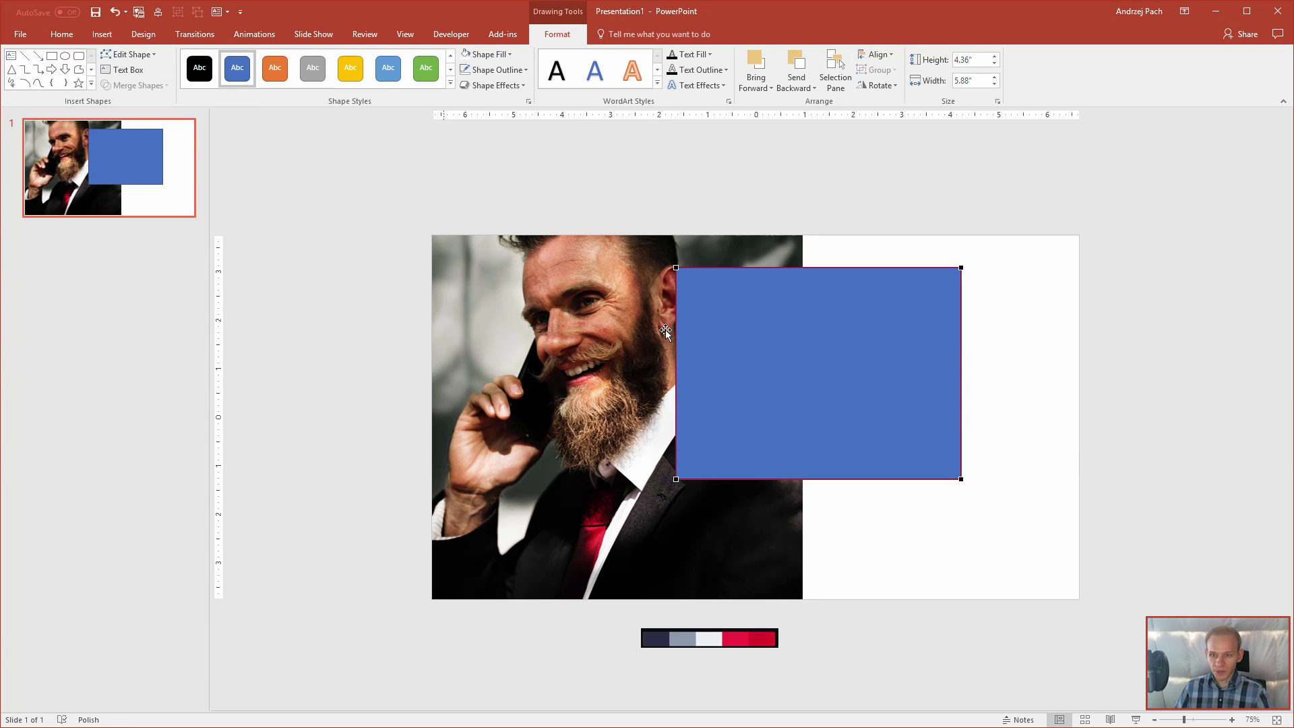
right_click(675, 344)
left_click(689, 350)
left_click_drag(676, 344, 743, 342)
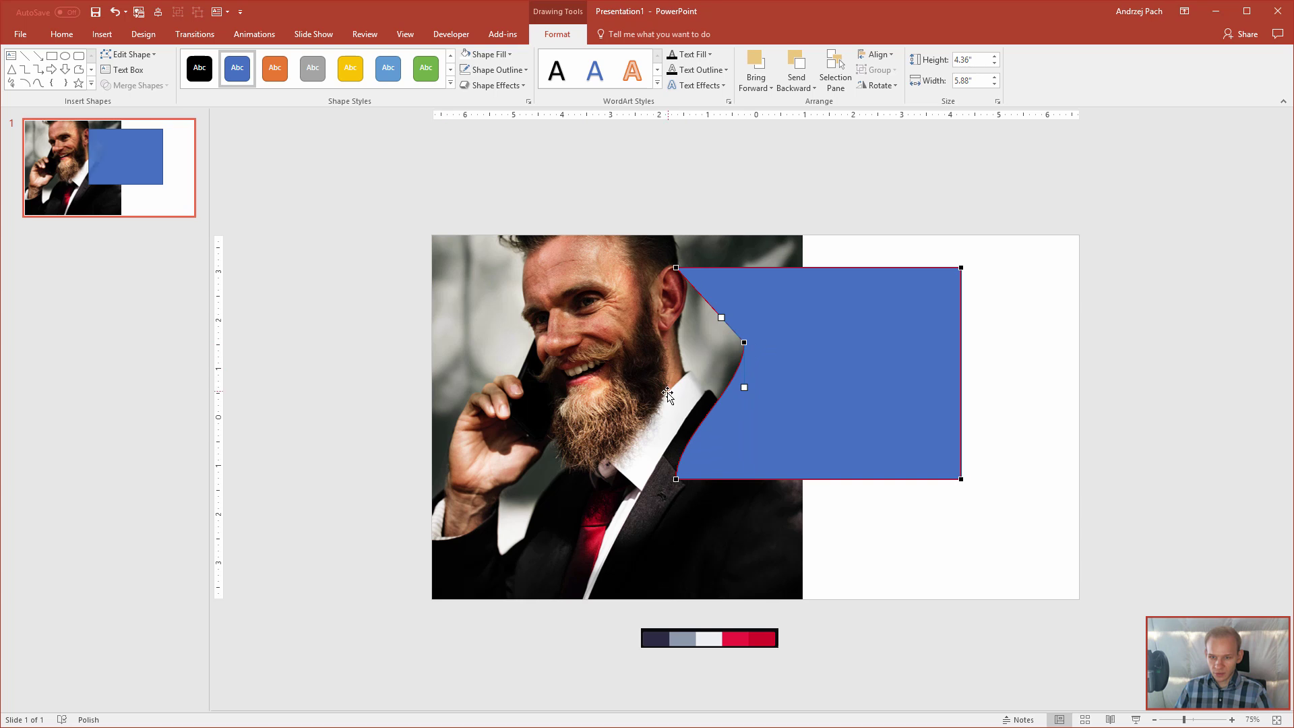
right_click(697, 426)
left_click(741, 436)
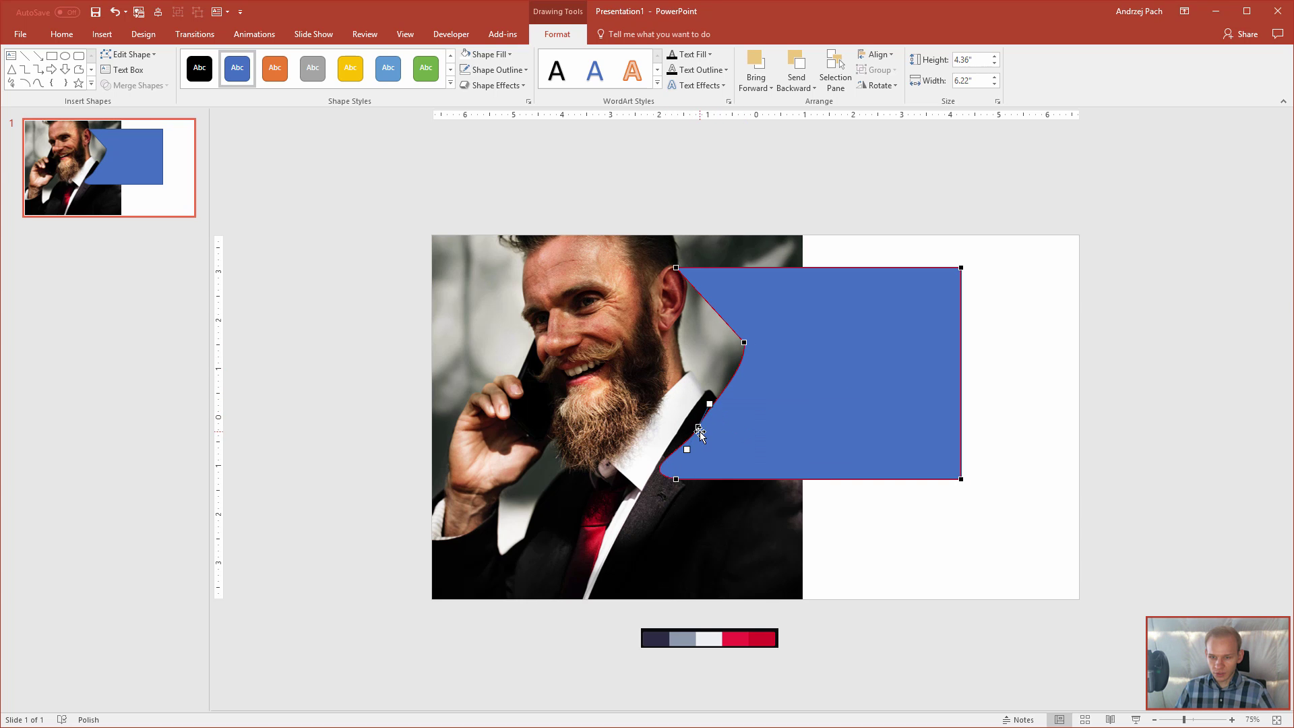
left_click_drag(697, 427, 695, 387)
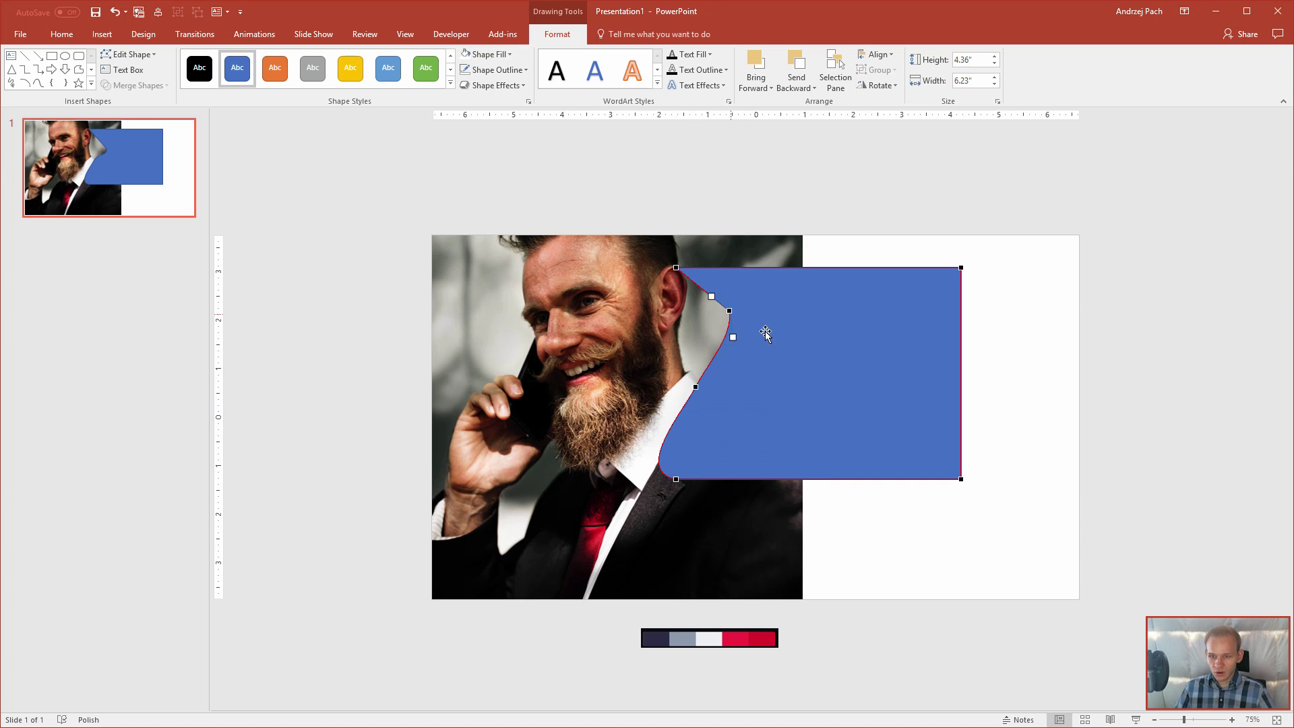
left_click_drag(822, 364, 931, 479)
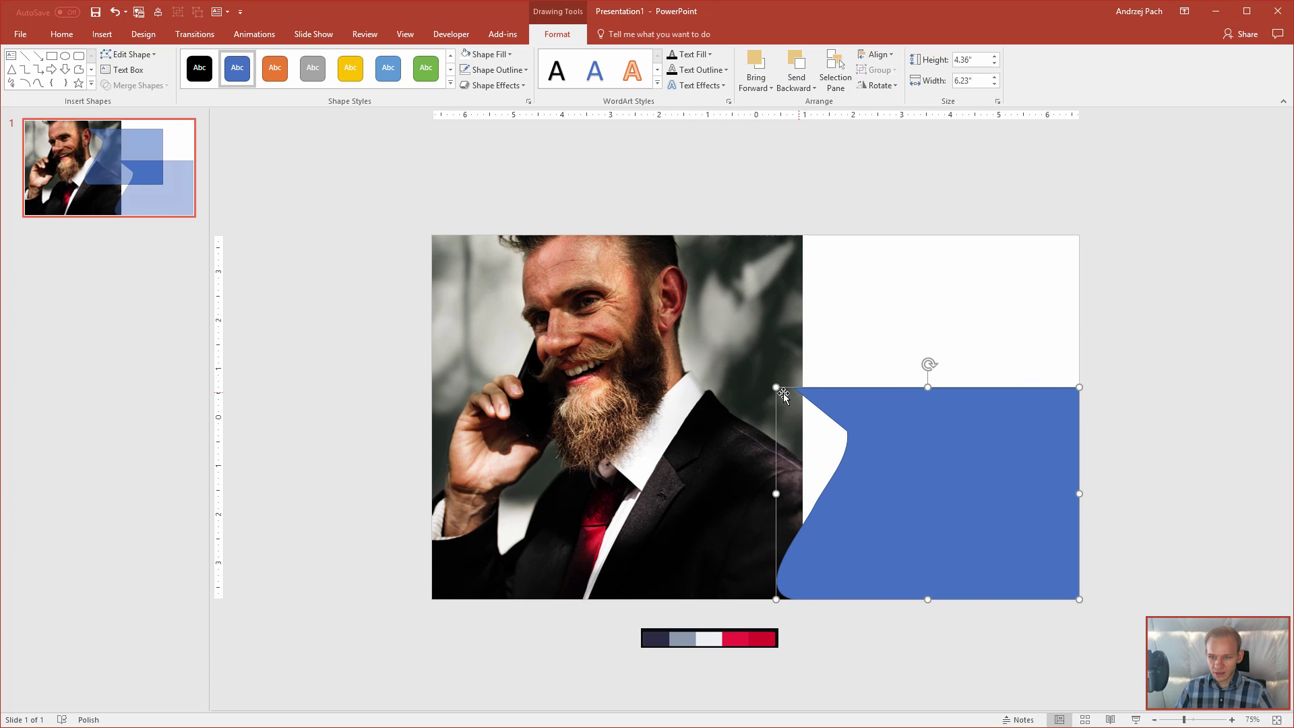
left_click_drag(775, 387, 650, 231)
left_click(677, 163)
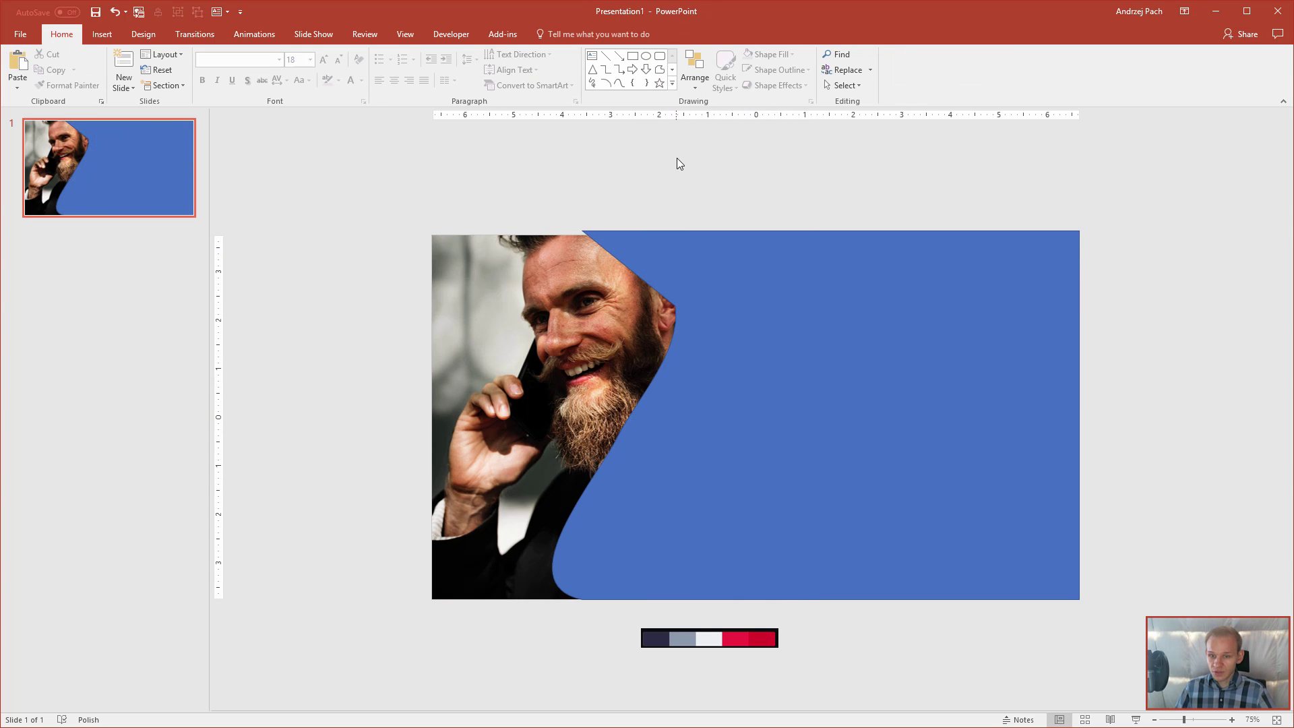
left_click(759, 426)
key("Delete")
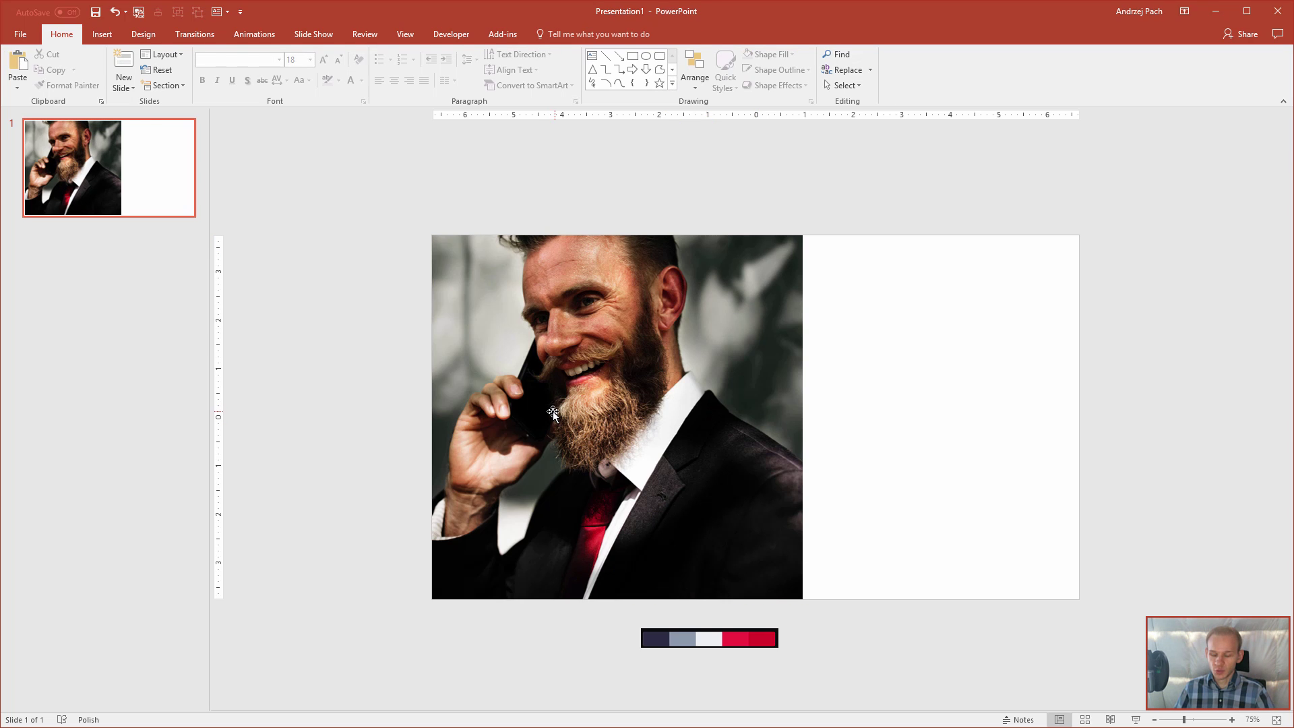
Draw a freeform shape from the man's shoulder outline to the slide's right corners
left_click(101, 35)
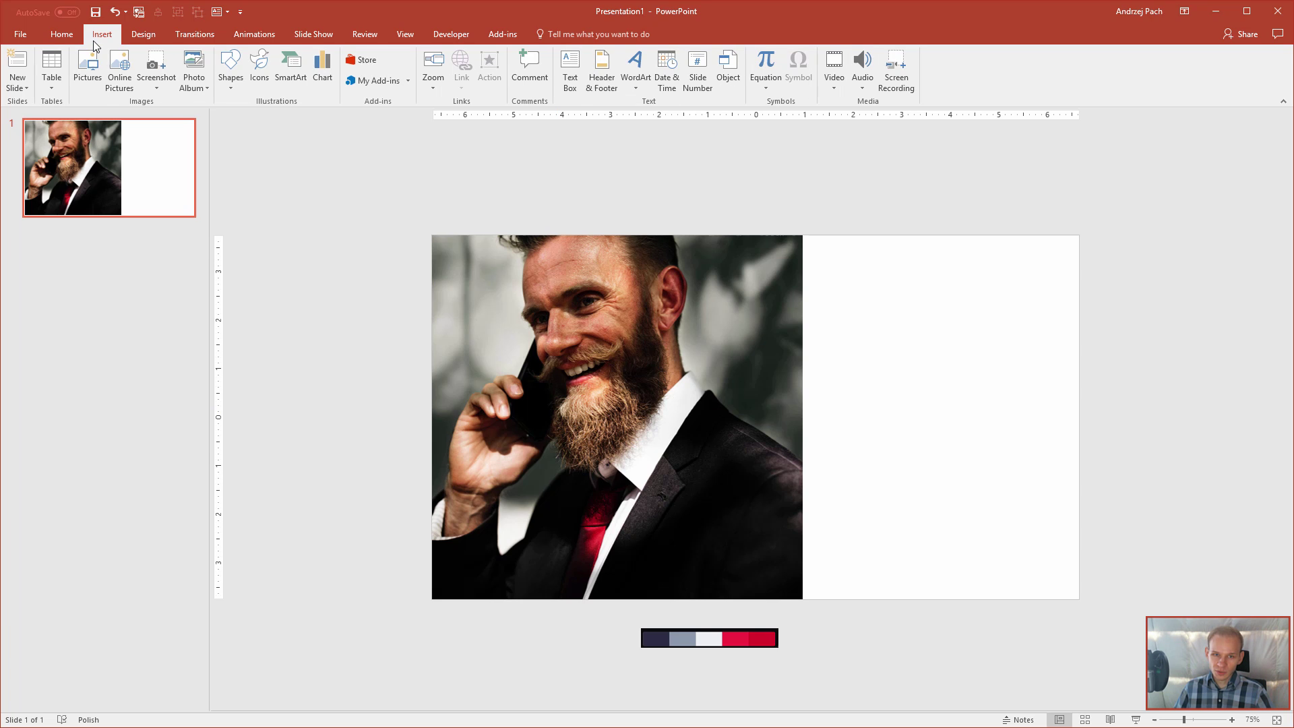
left_click(229, 86)
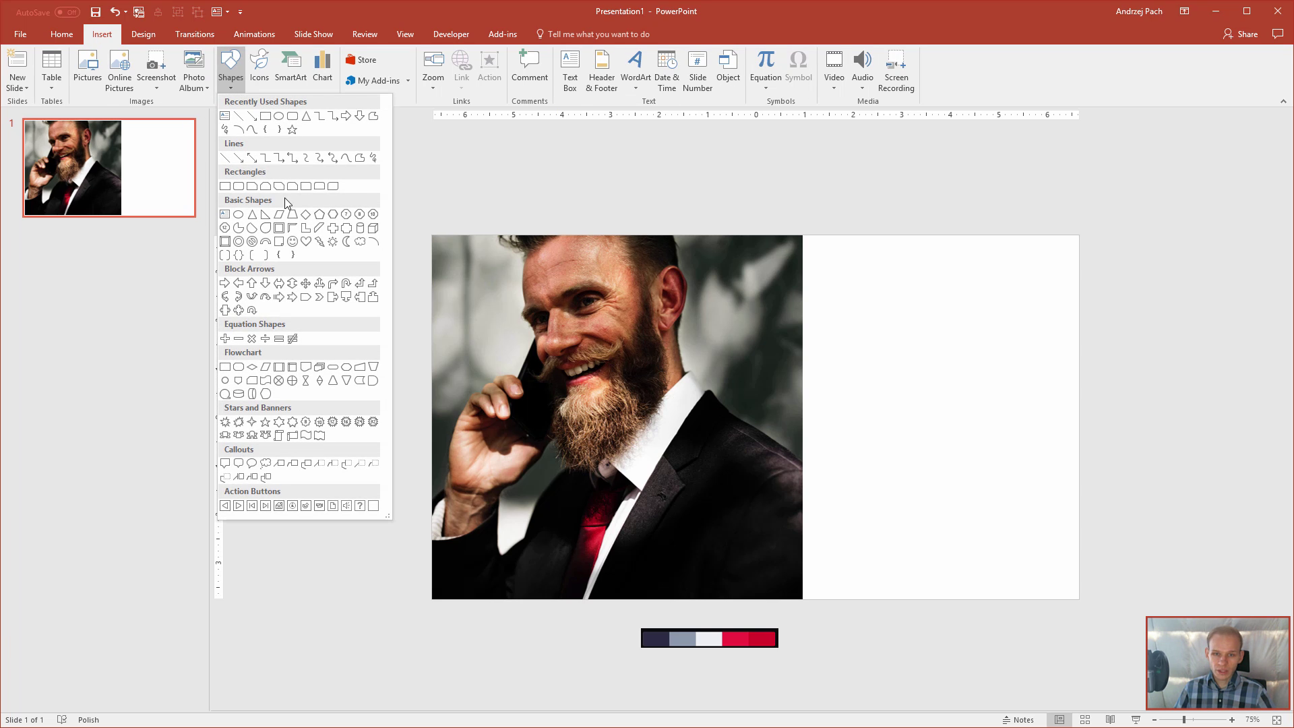
left_click(361, 159)
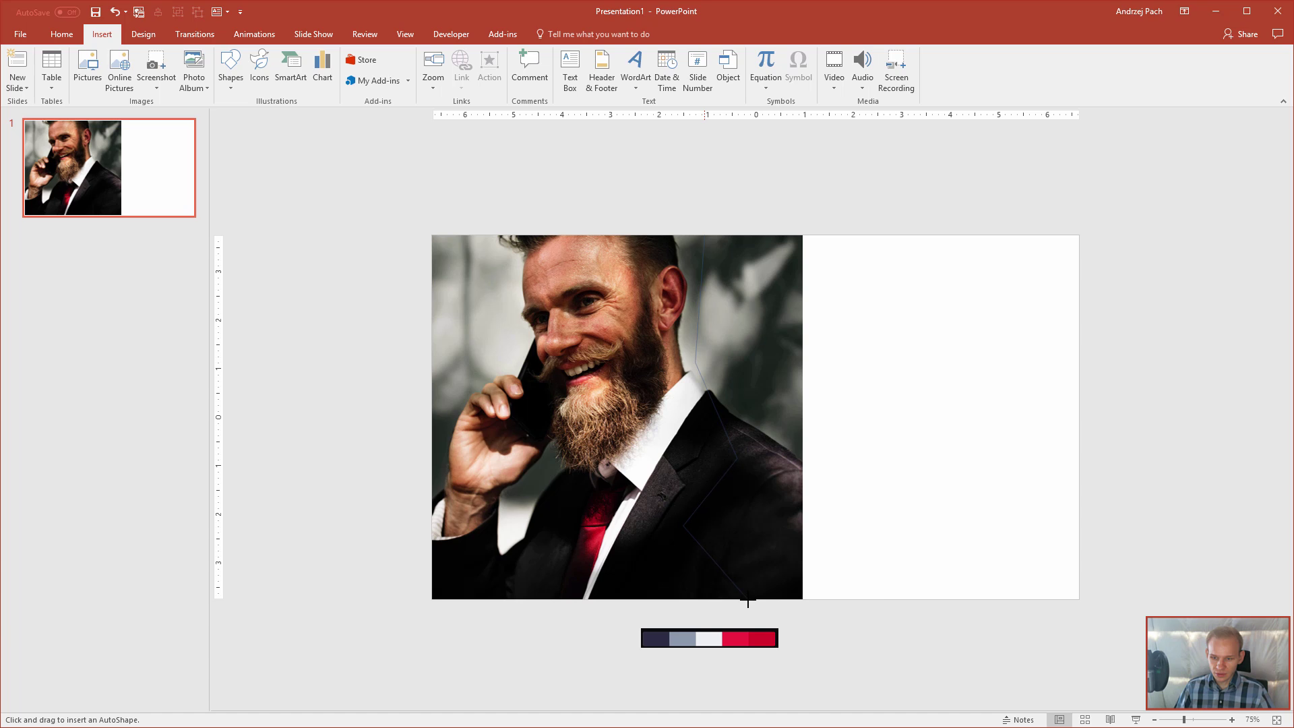
left_click(747, 599)
left_click(1077, 600)
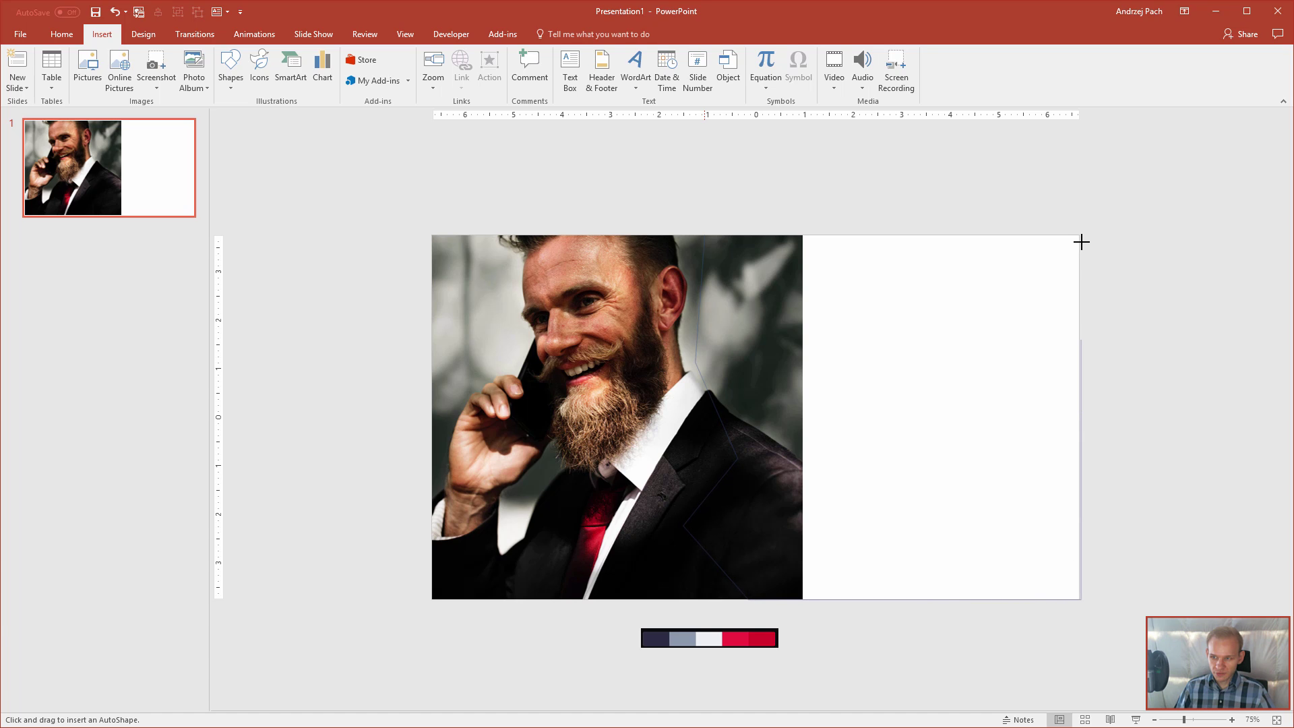
left_click(1076, 235)
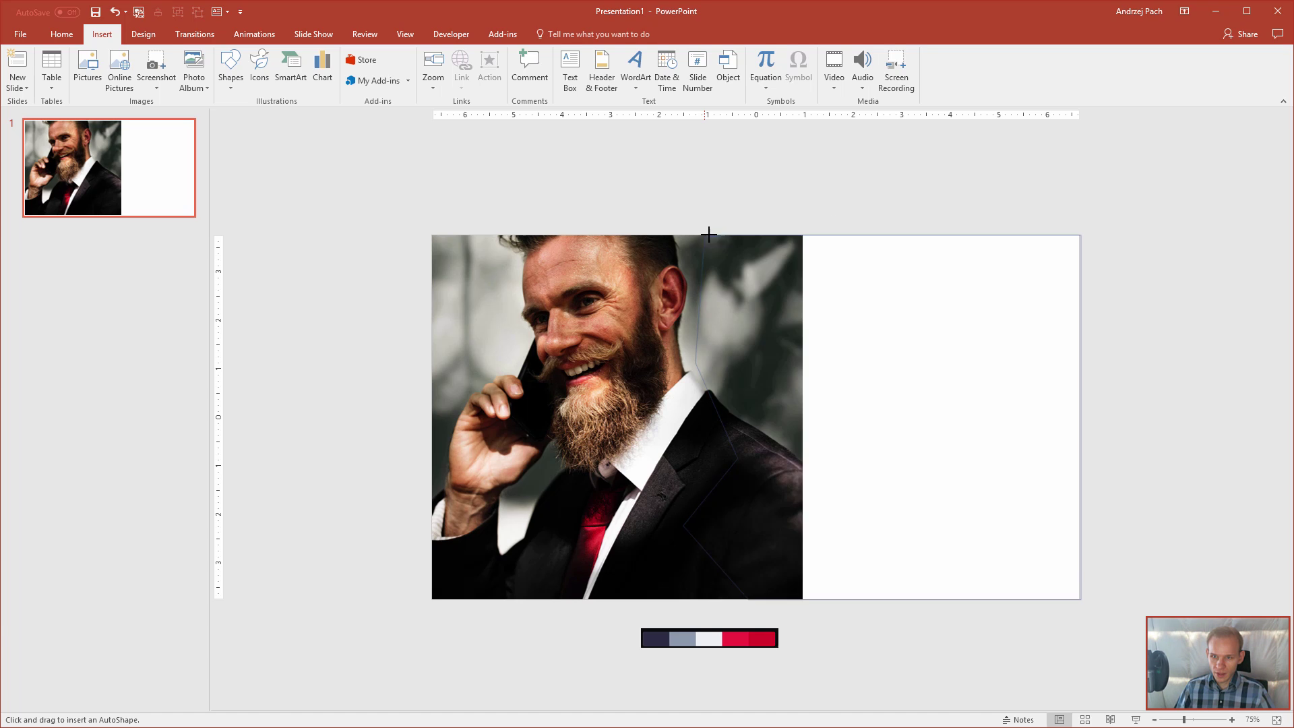
left_click(706, 233)
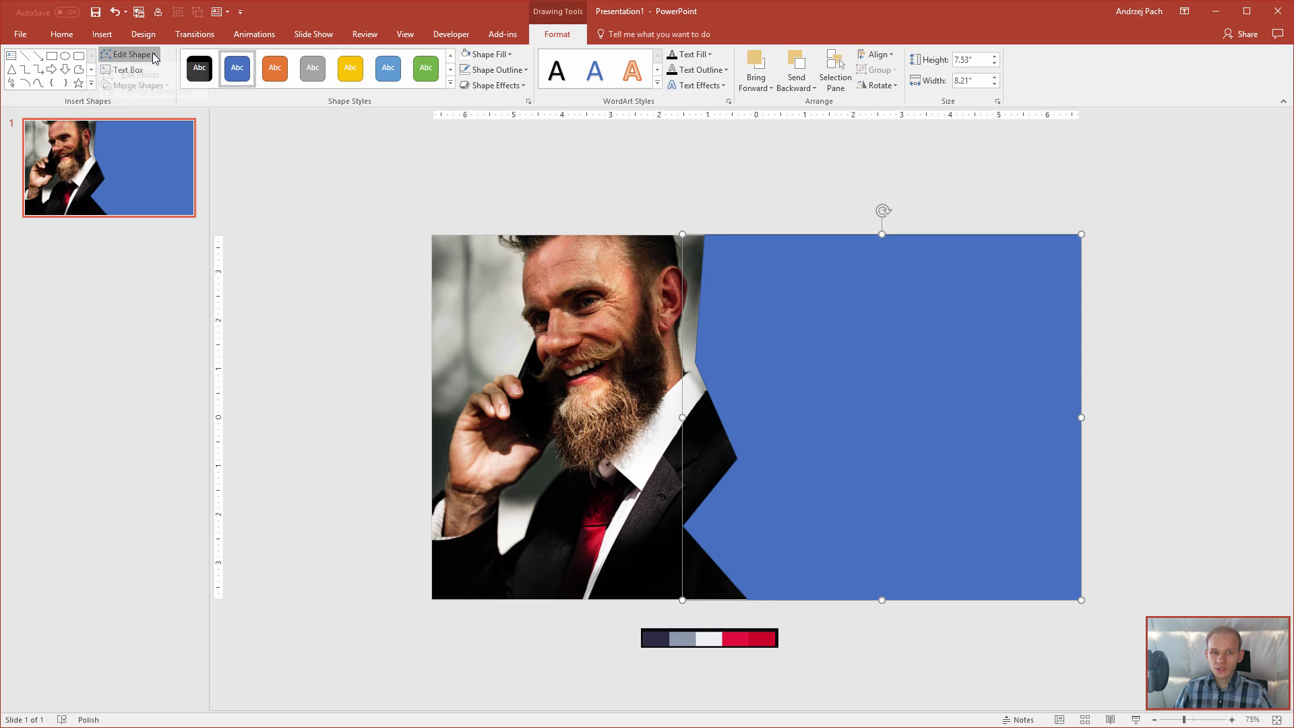
Edit the blue shape's left-edge points to hug the man's head and shoulder, 7.76" wide
left_click(127, 54)
left_click(139, 89)
left_click_drag(683, 525, 728, 522)
left_click_drag(737, 458, 738, 413)
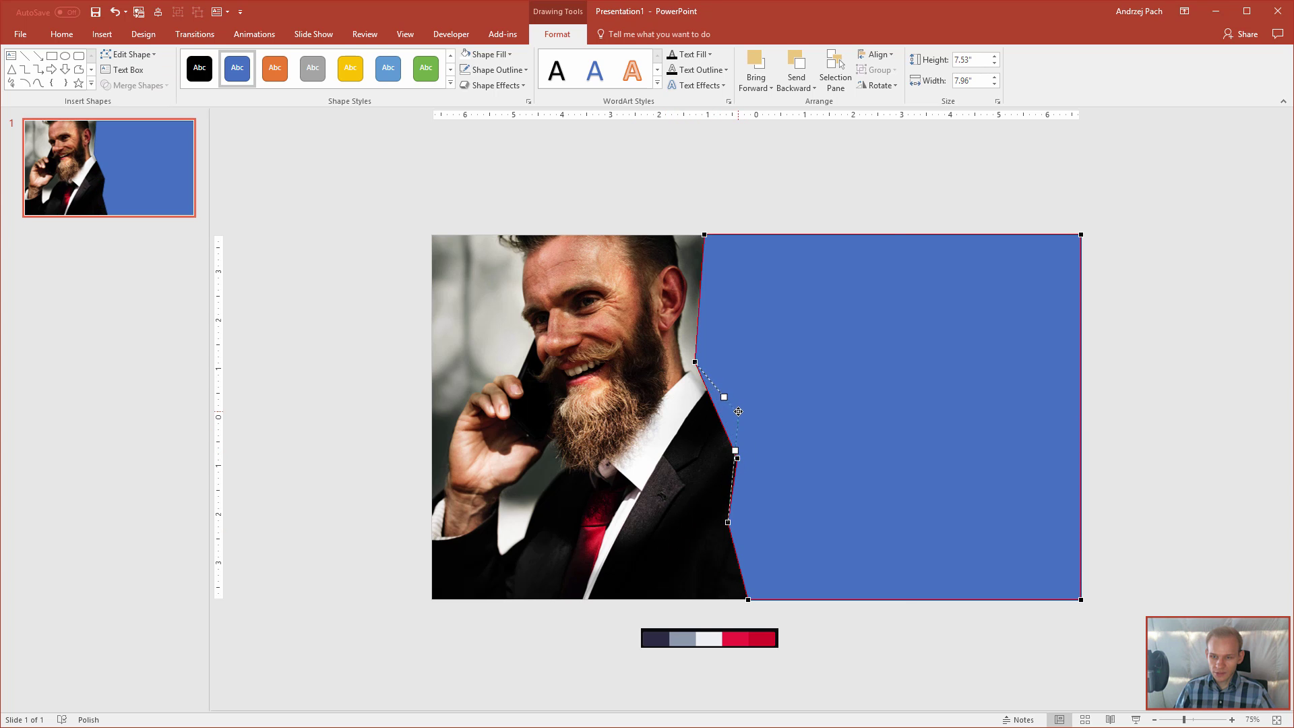
left_click_drag(697, 362, 700, 285)
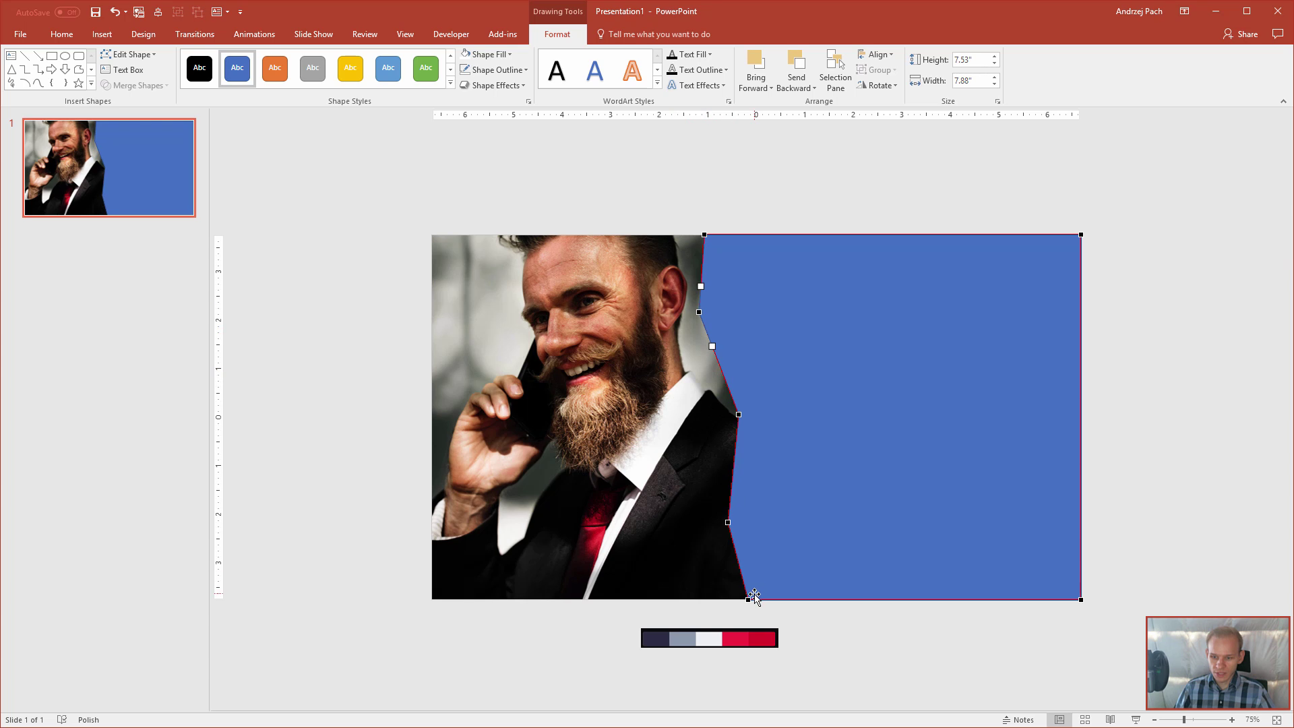
left_click_drag(750, 597, 776, 597)
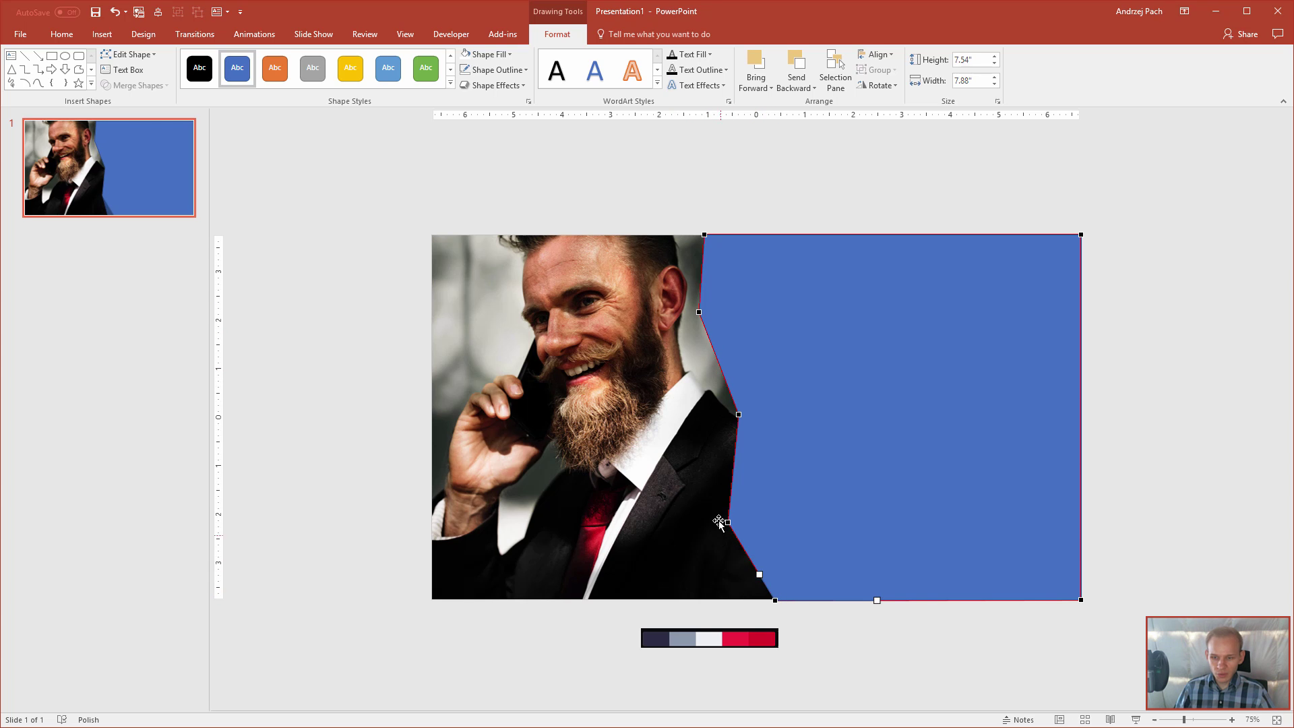
key("ctrl+z")
key("ctrl+z")
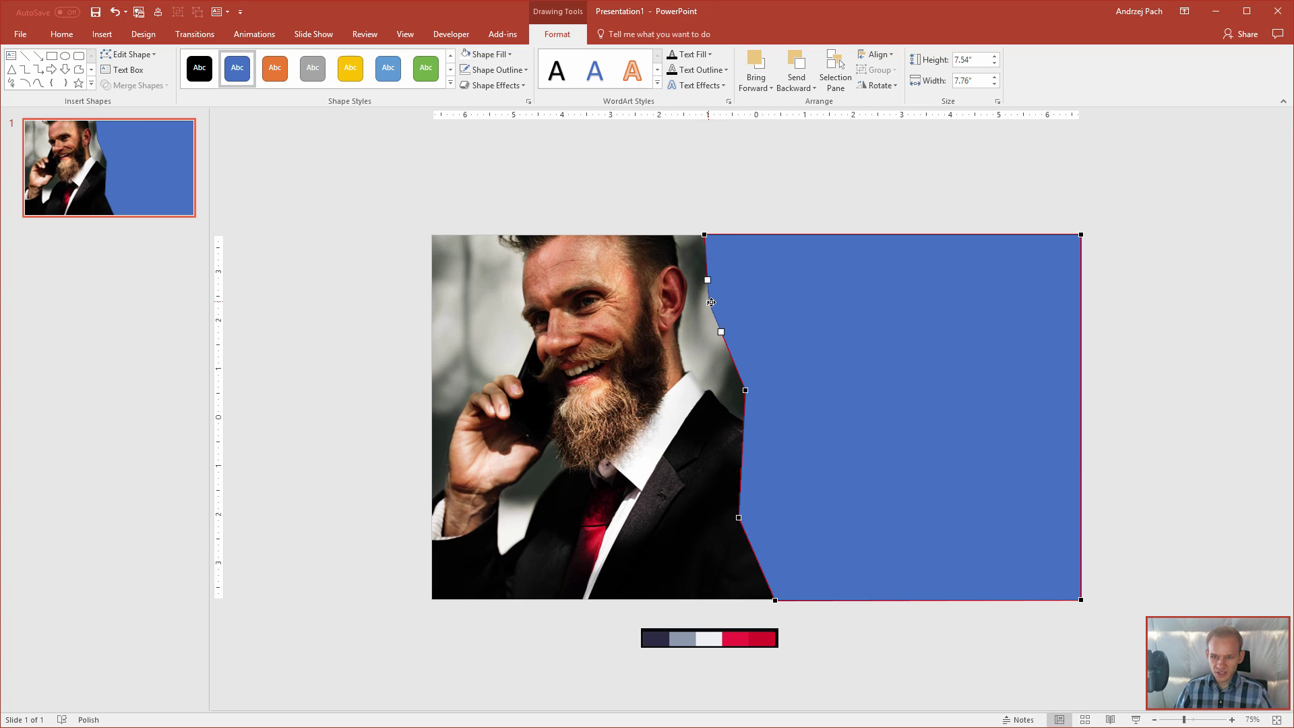
left_click(854, 206)
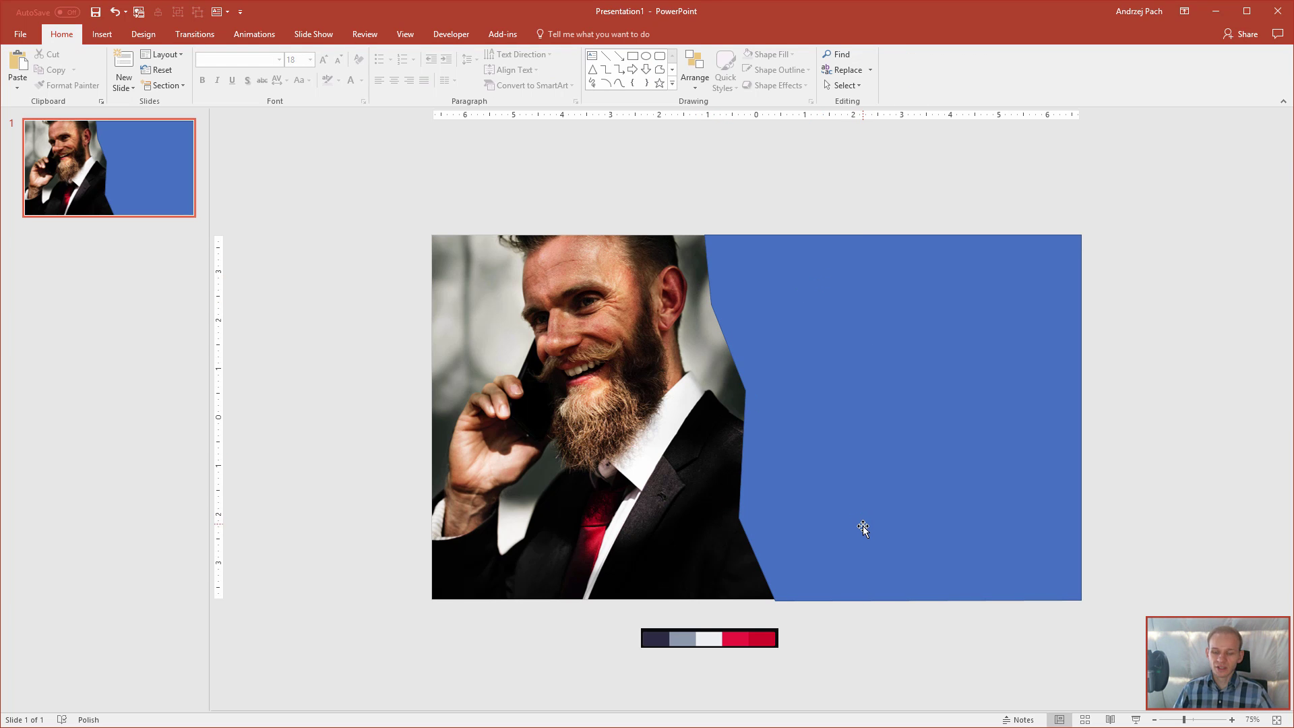
Remove the shape's outline and fill it with the palette strip's pale off-white
left_click(822, 362)
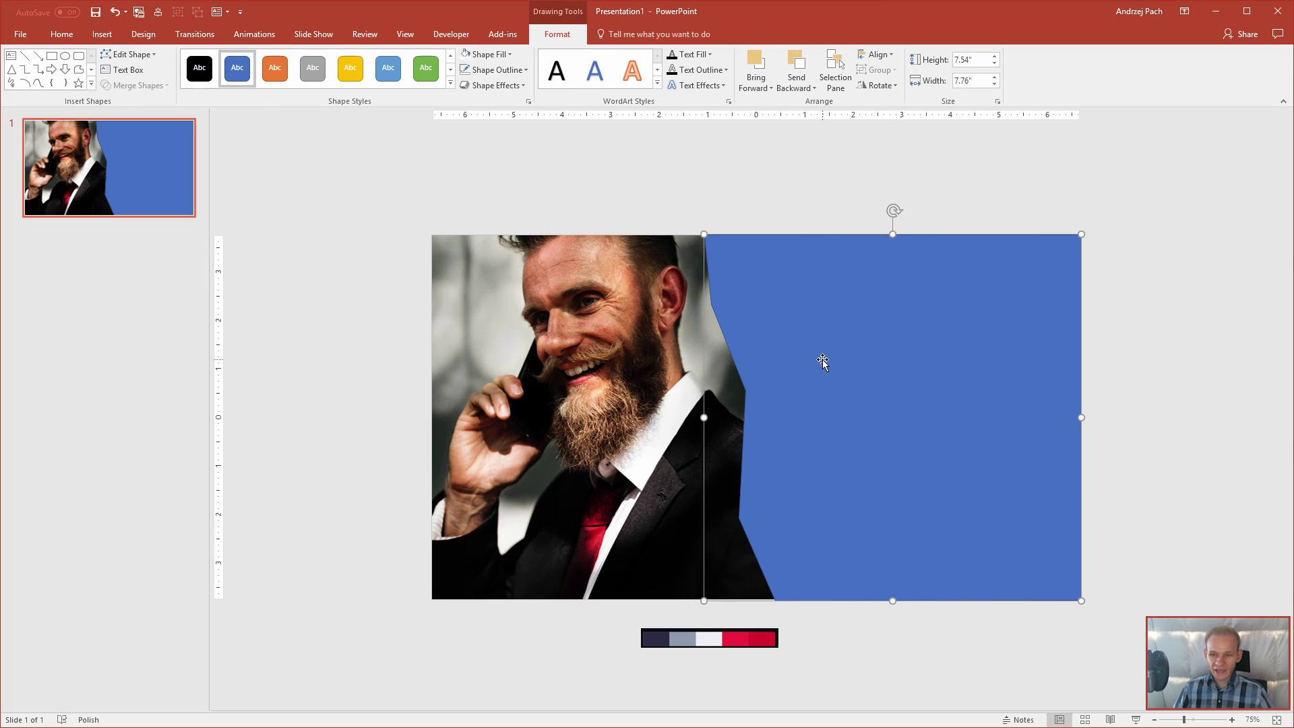
left_click(525, 70)
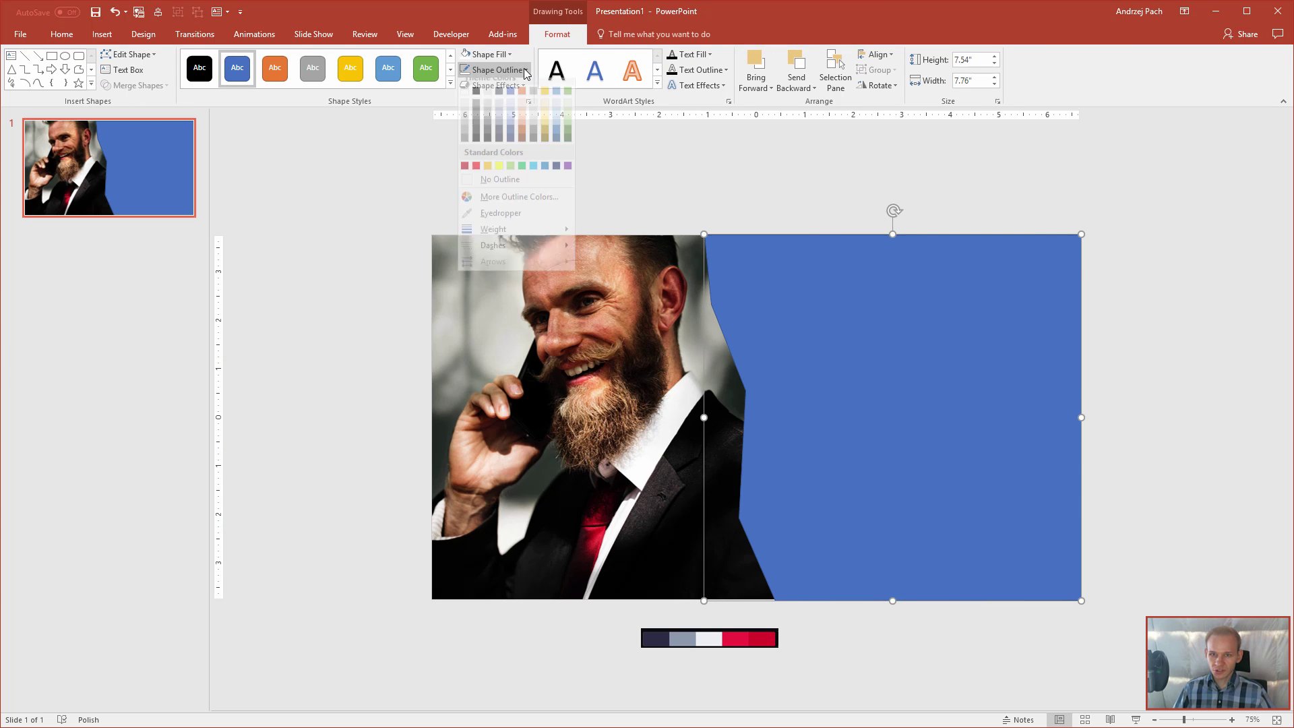
left_click(527, 190)
left_click(506, 54)
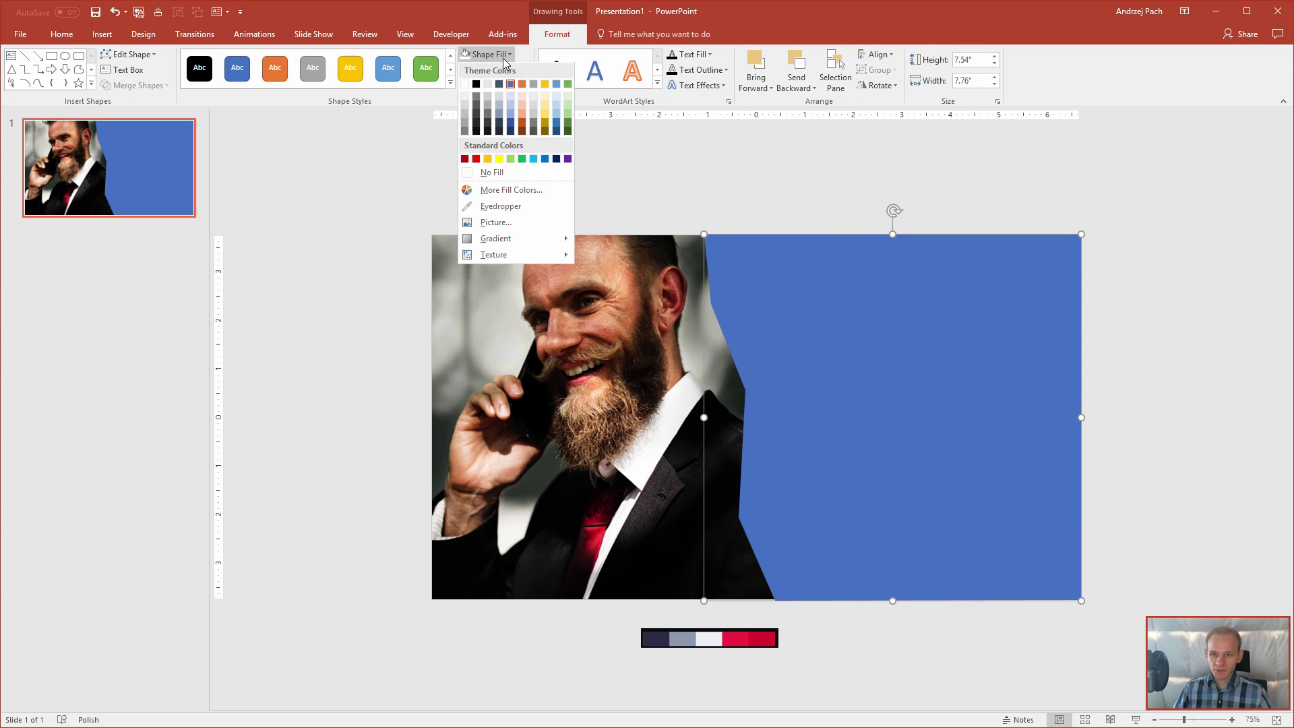
left_click(502, 206)
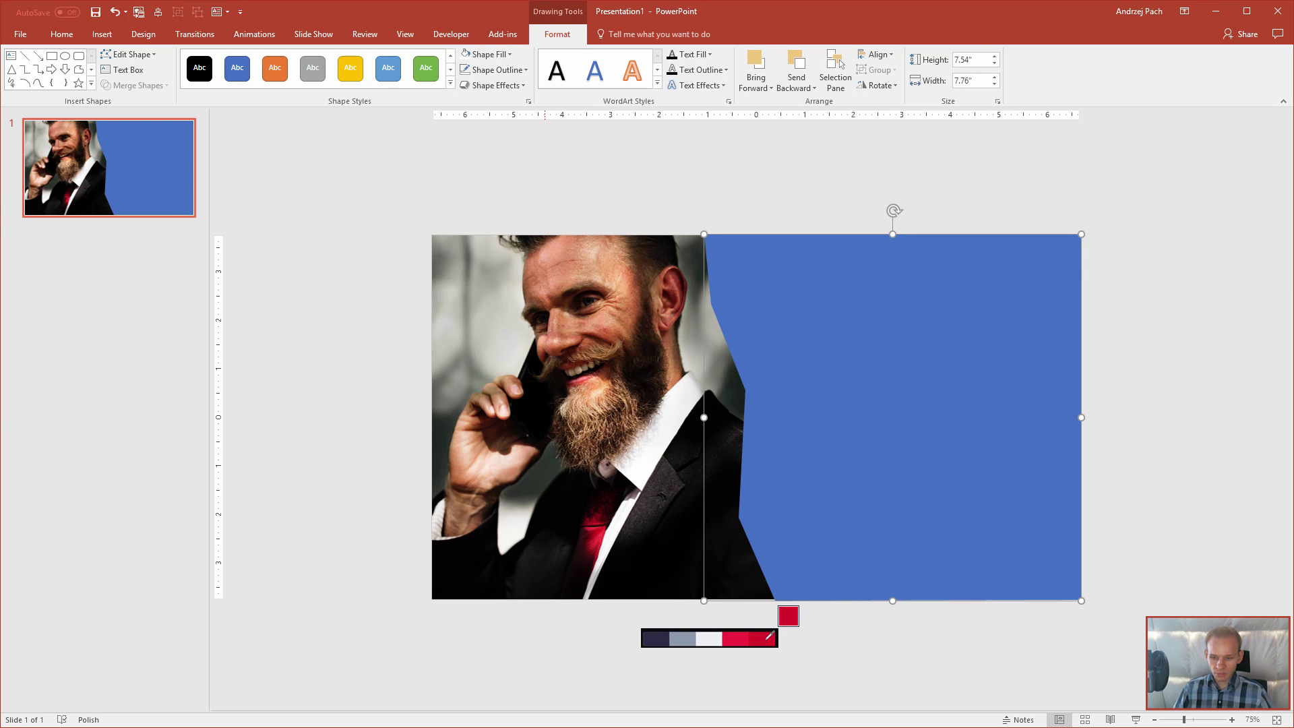
left_click(707, 640)
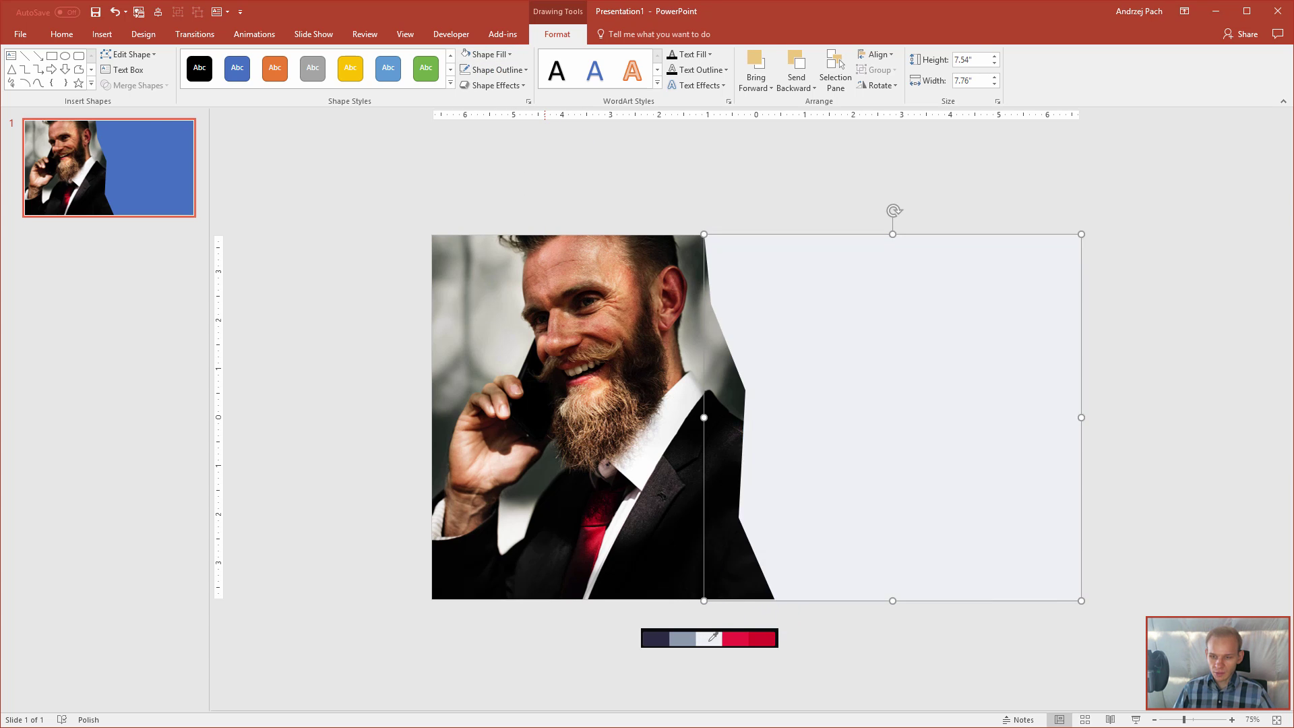
left_click(740, 201)
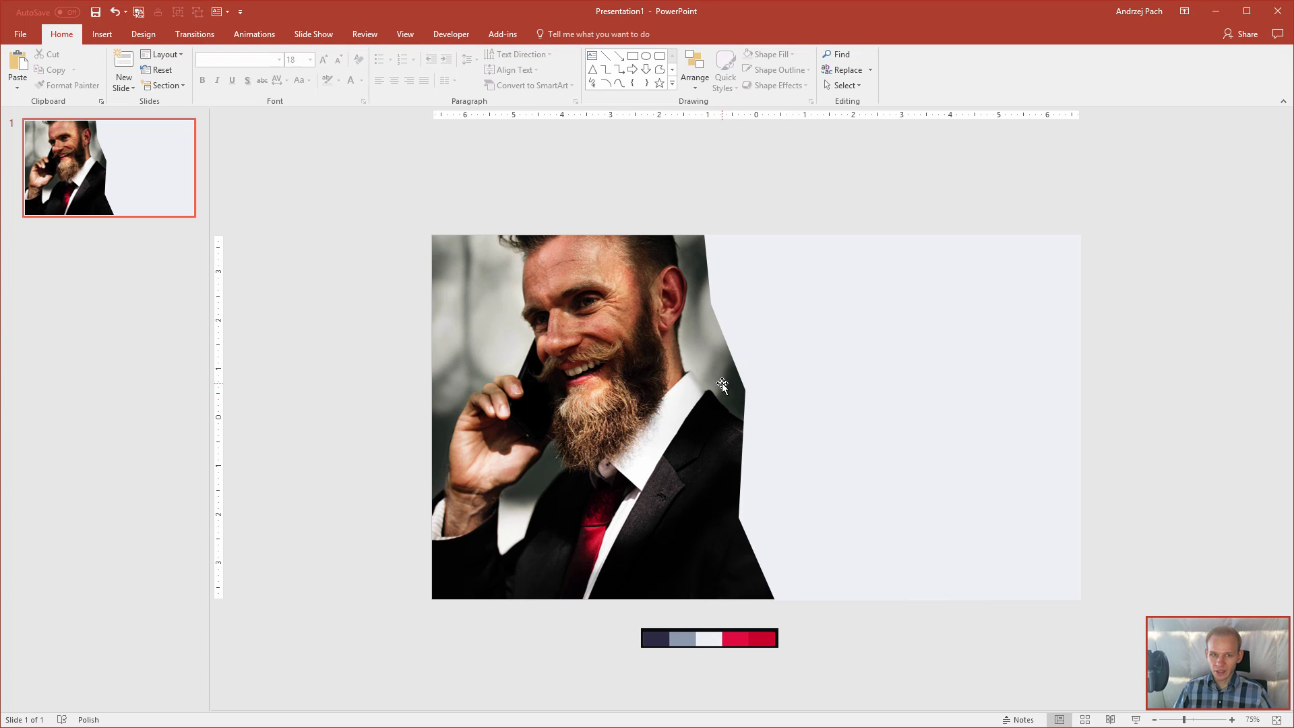
Create a 0.76" by 7.76" palette-navy bar at upper-middle height, extending over the man's collar
left_click(792, 386)
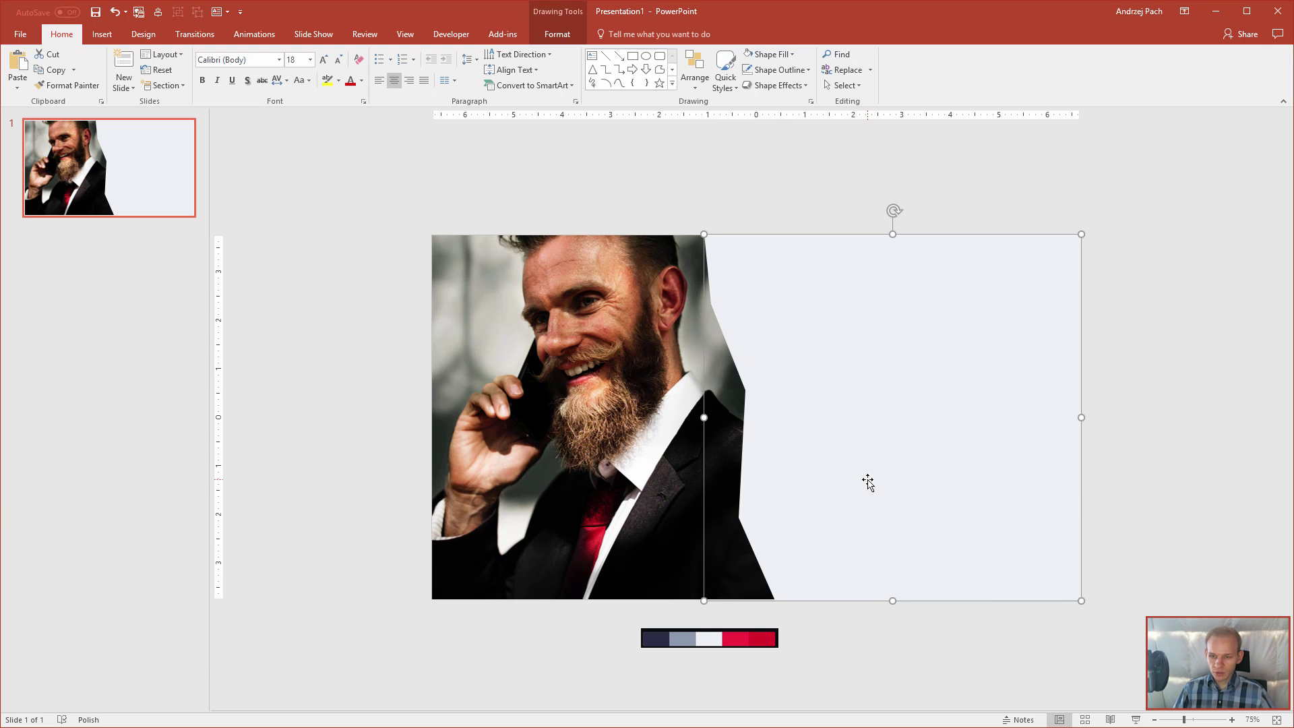
left_click_drag(868, 481, 853, 426)
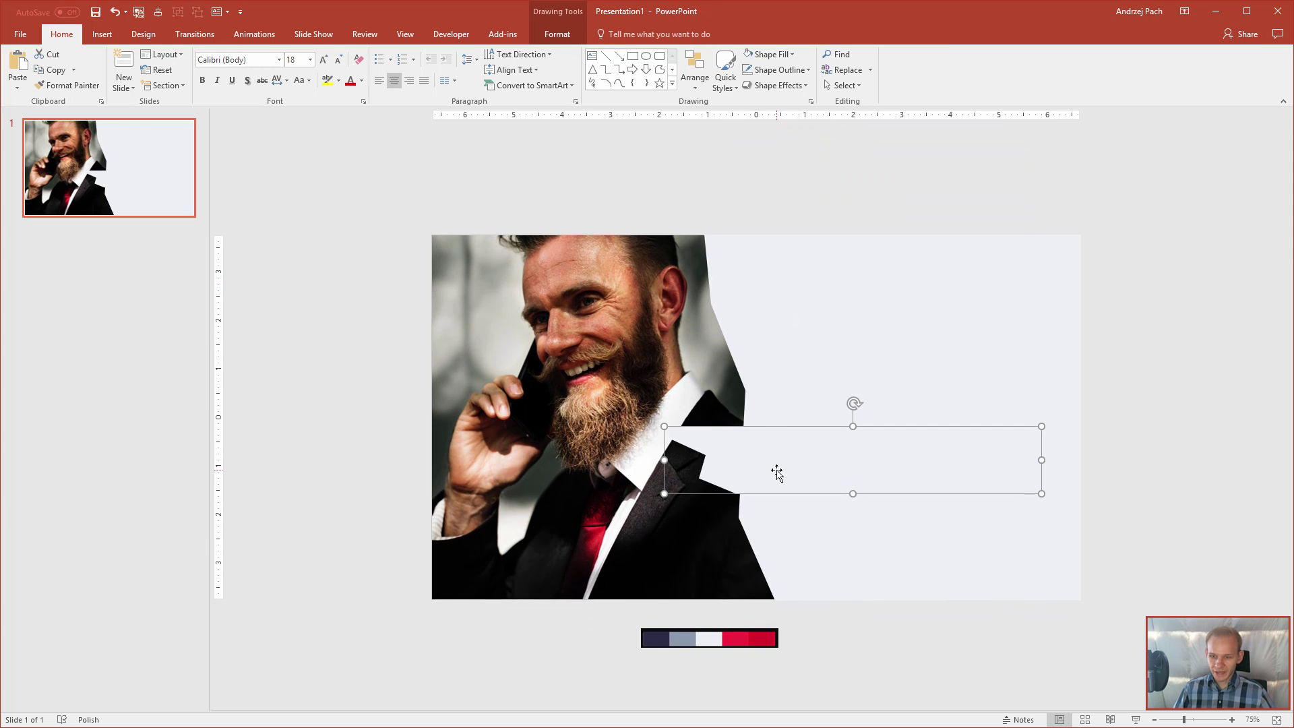
left_click(557, 35)
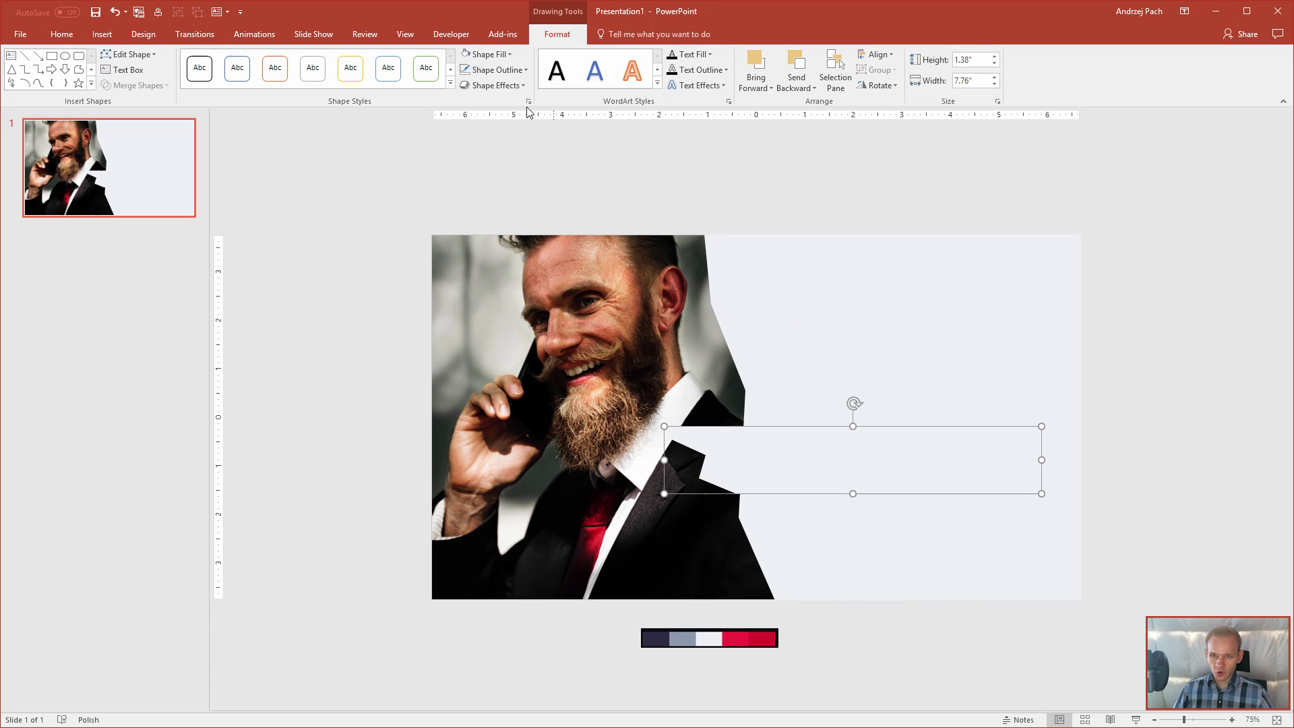
left_click(508, 56)
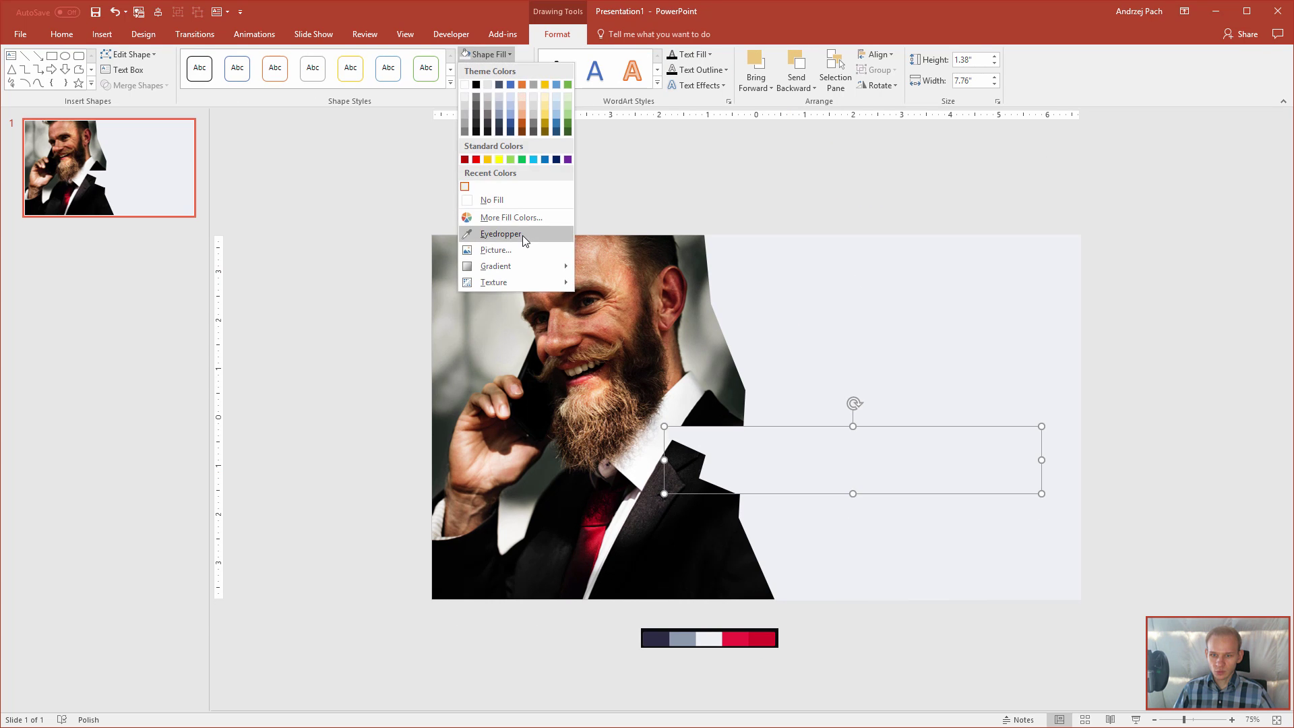
left_click(523, 236)
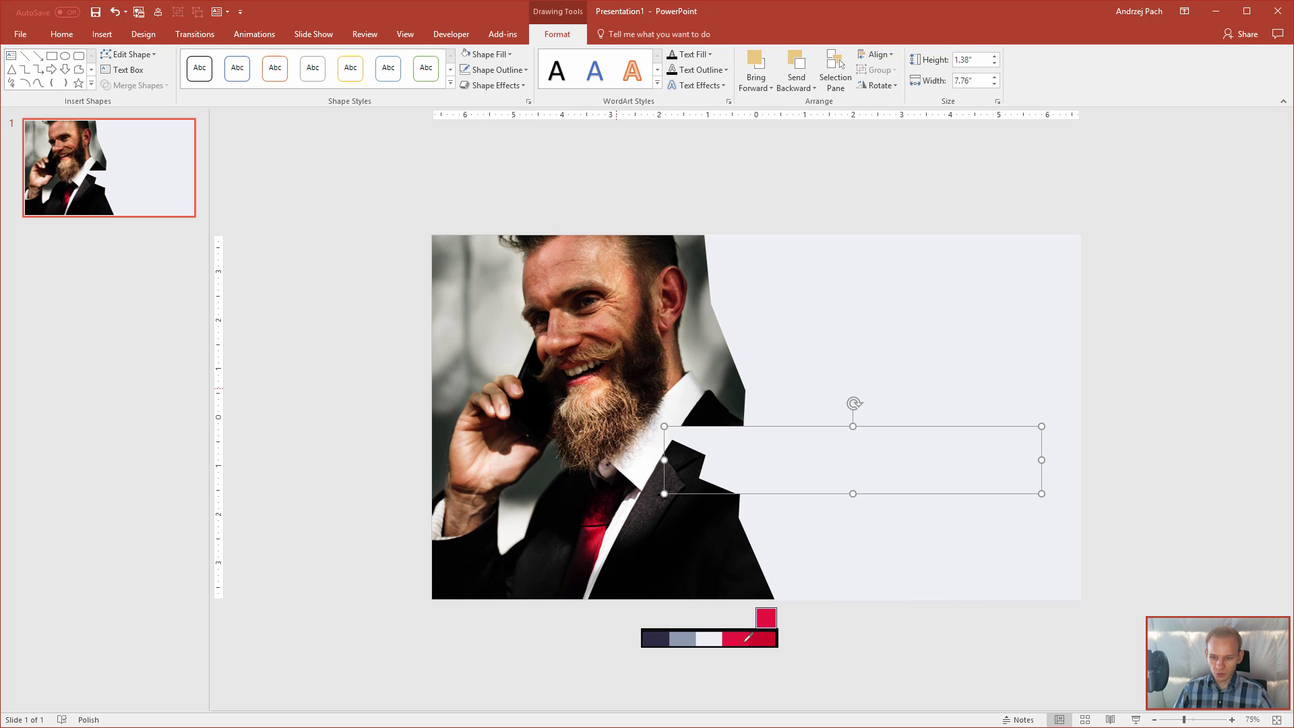
left_click(657, 635)
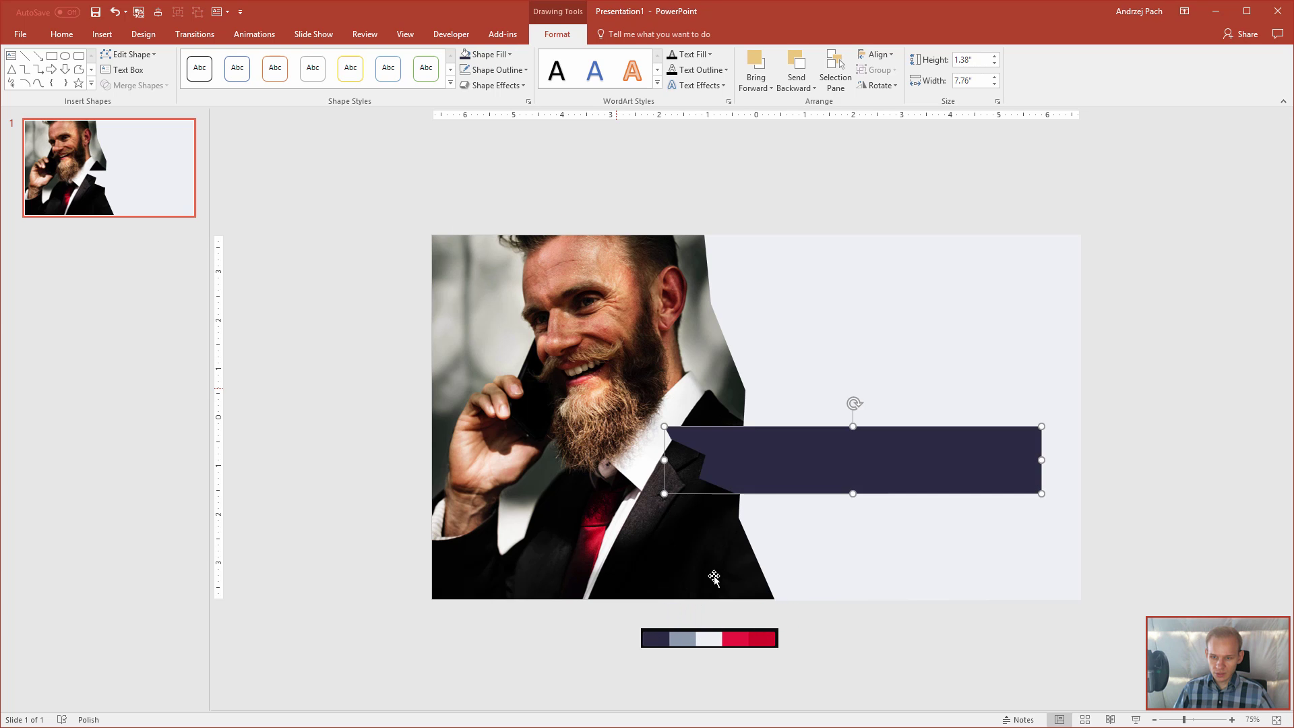
left_click_drag(780, 445, 818, 373)
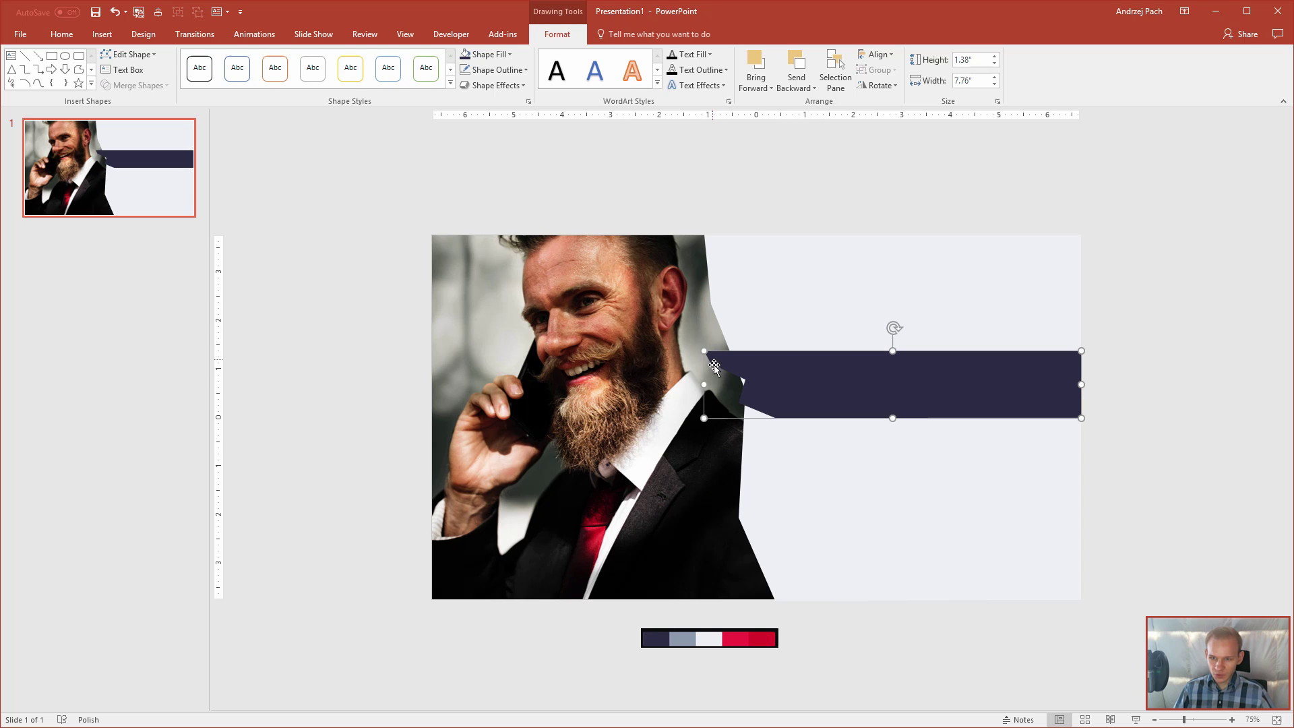
left_click_drag(698, 385, 655, 384)
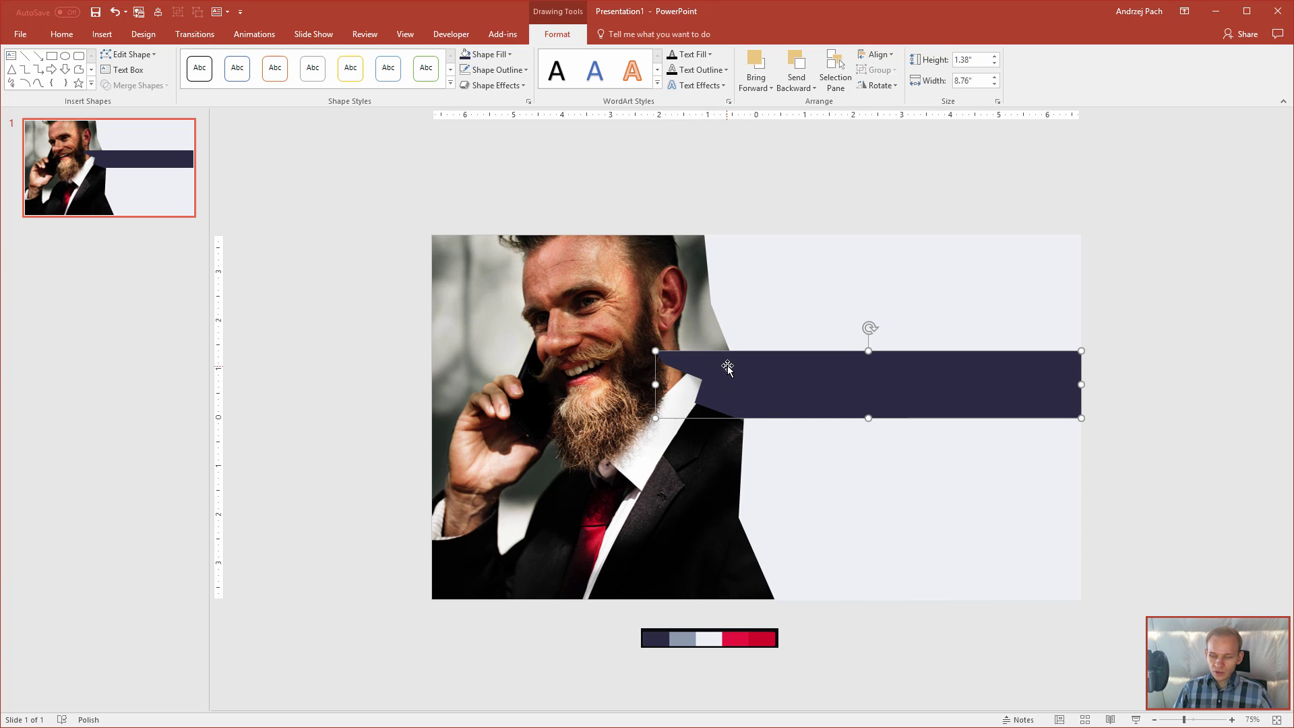
scroll(726, 366, "up", 3)
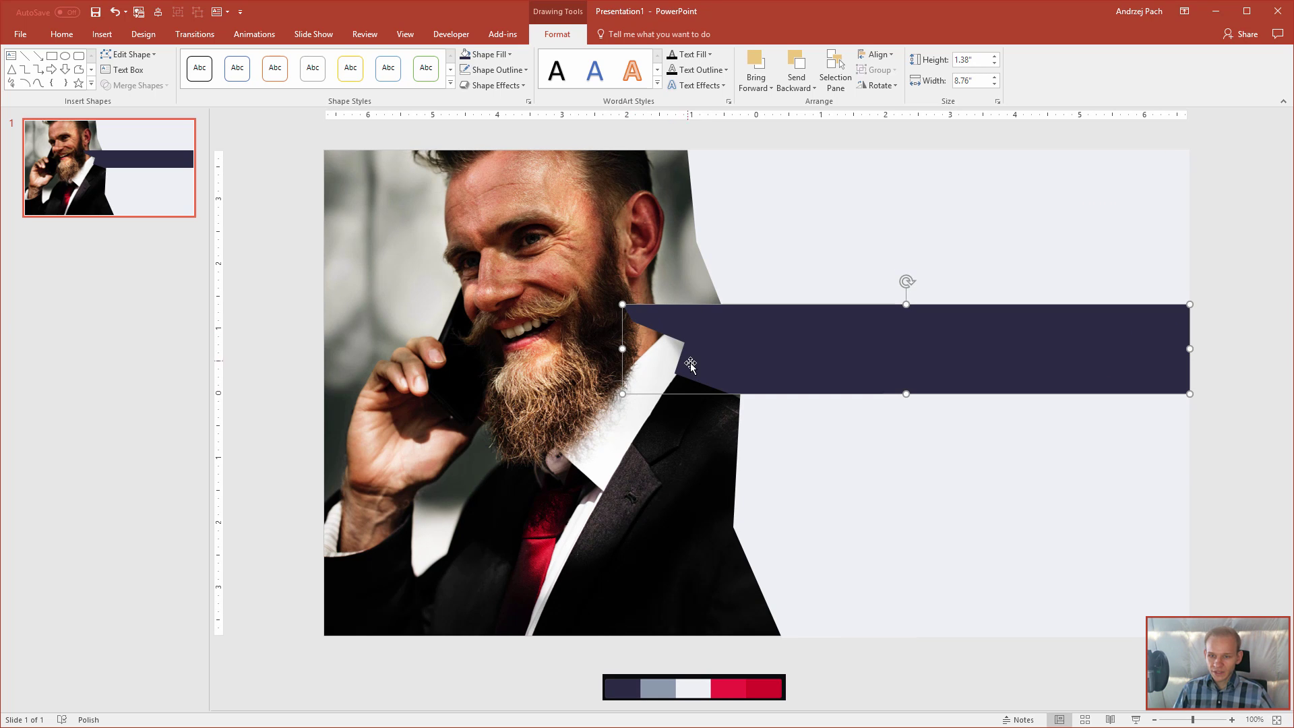
Adjust the navy bar's left vertices and stretch it to the man's neck, 1.38" by 7.93"
left_click(140, 58)
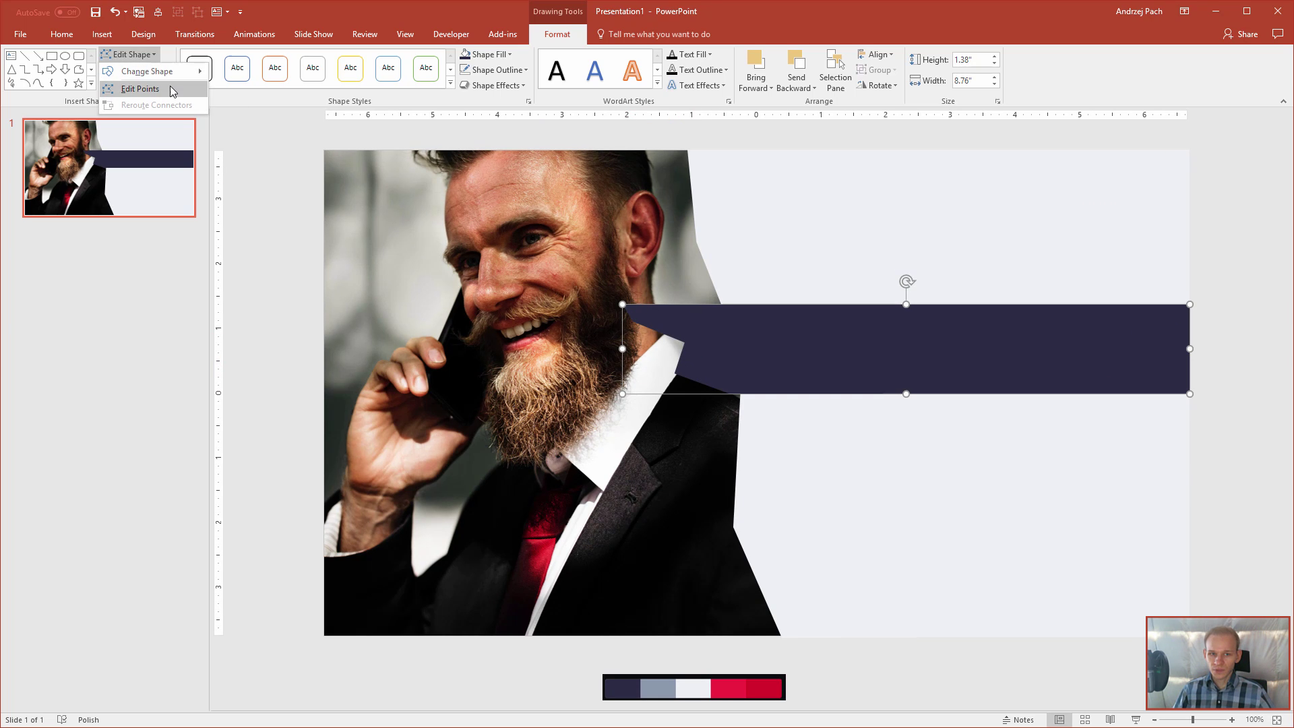
left_click(170, 86)
left_click_drag(625, 305, 713, 357)
left_click(711, 306)
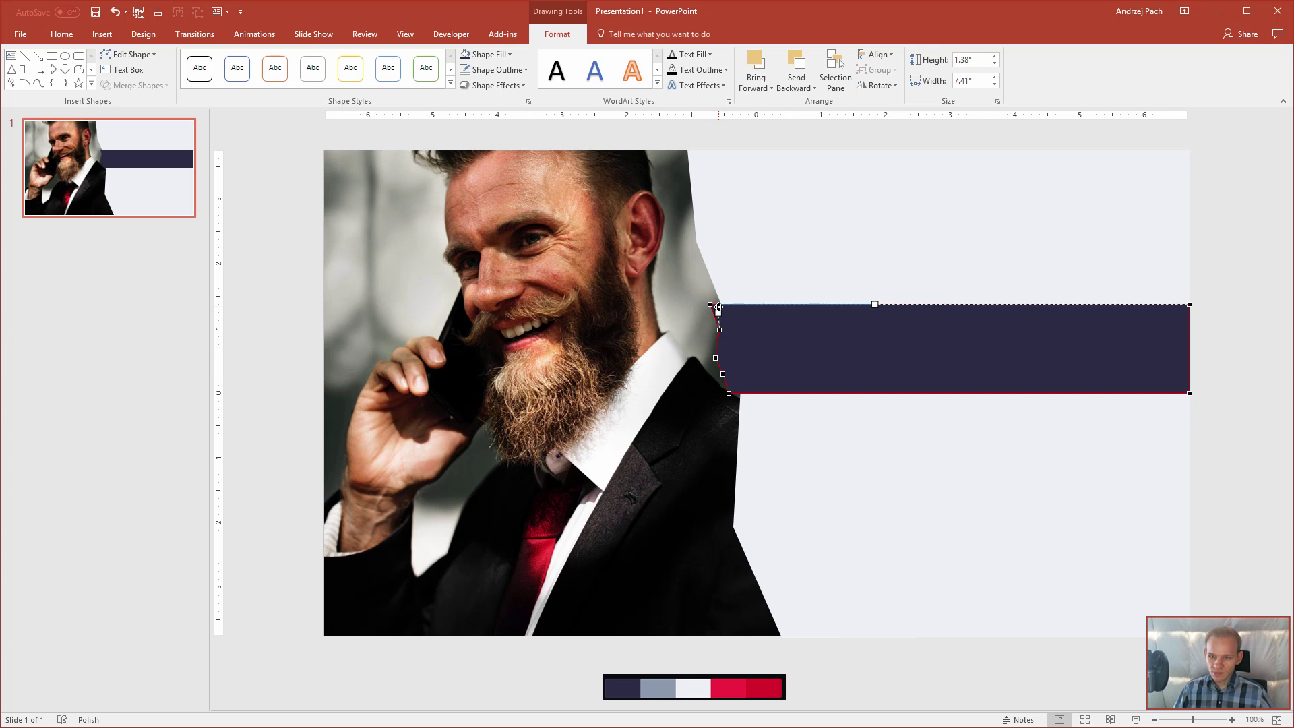
left_click(719, 330)
left_click_drag(722, 373, 720, 352)
left_click(826, 248)
left_click(733, 349)
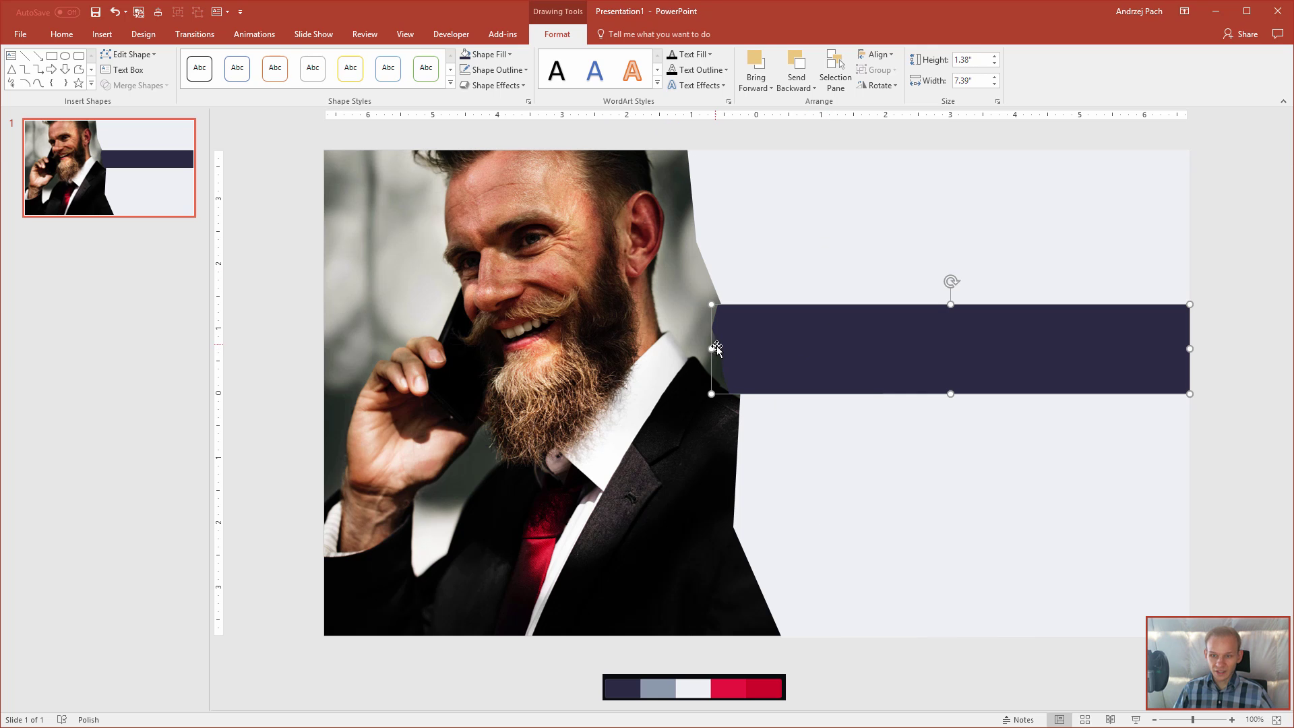
left_click_drag(708, 348, 676, 344)
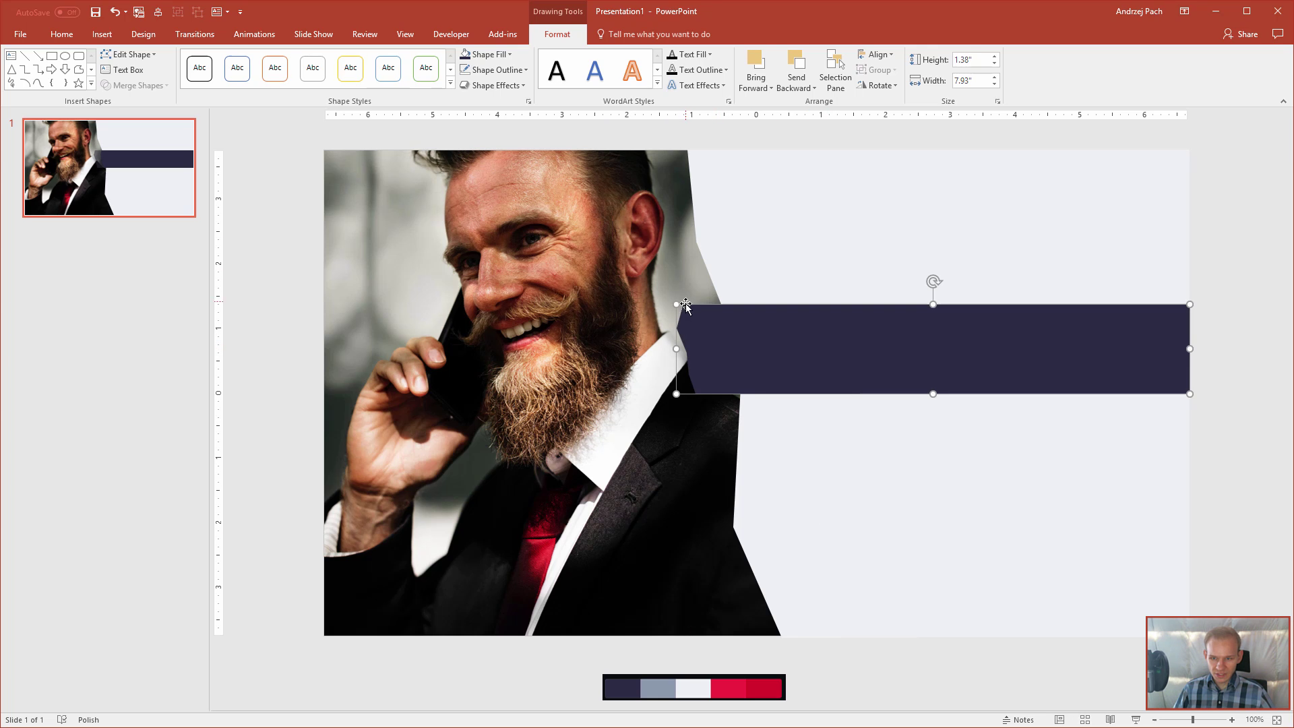
Duplicate the navy bar, fill the copy with the palette's grey-blue, and place it beneath the header
key("ctrl+v")
key("Down")
key("Down")
key("Down")
key("Down")
key("Down")
key("Down")
key("Down")
key("Down")
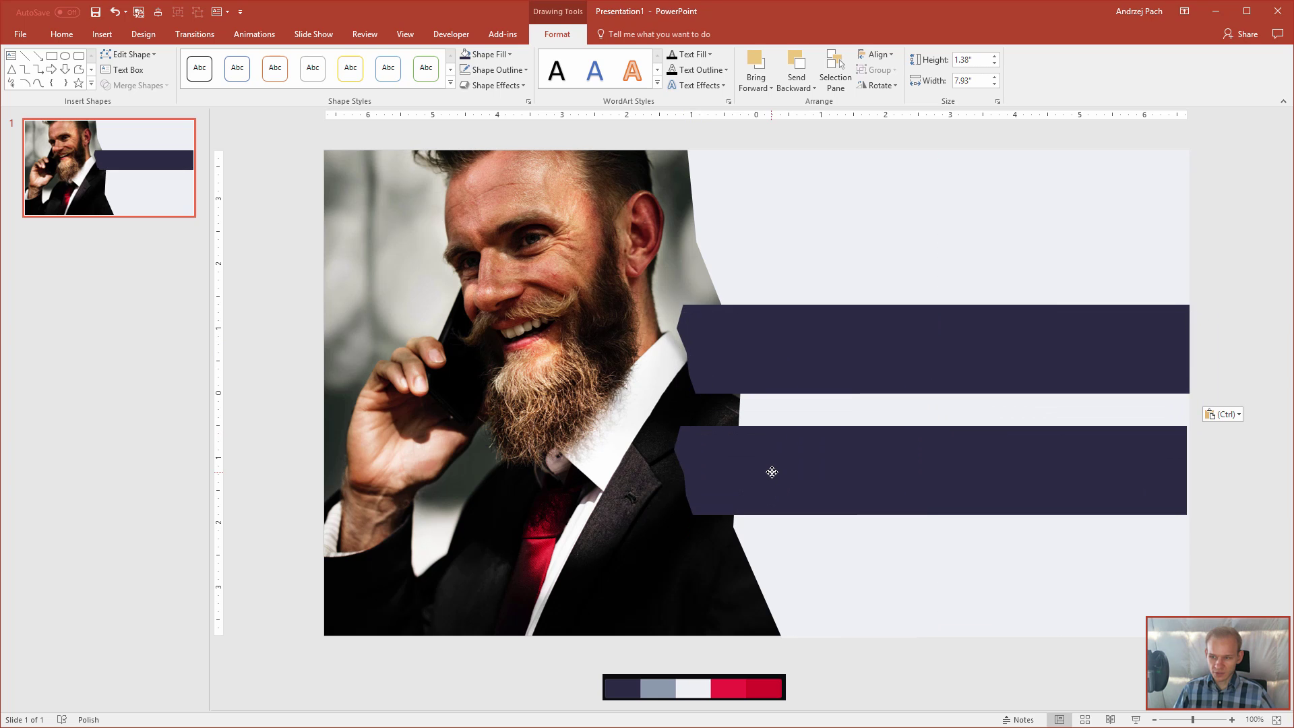
left_click(484, 54)
left_click(543, 229)
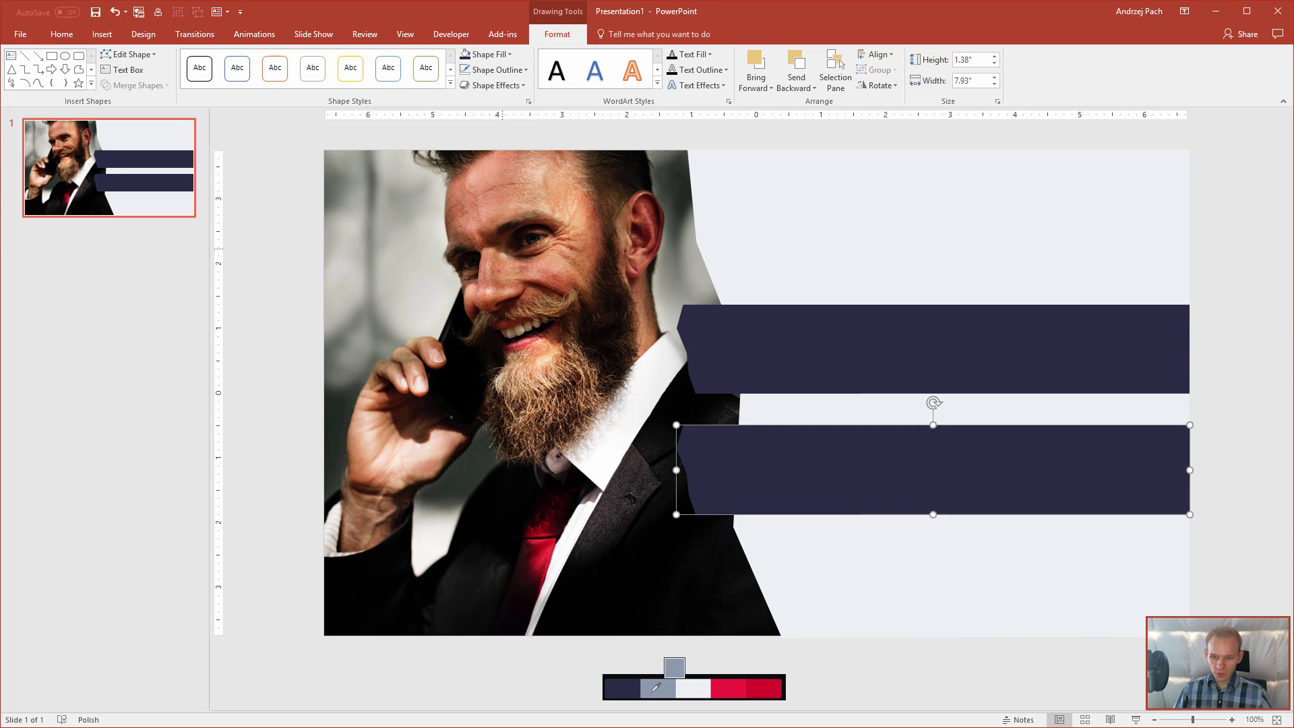
left_click(658, 688)
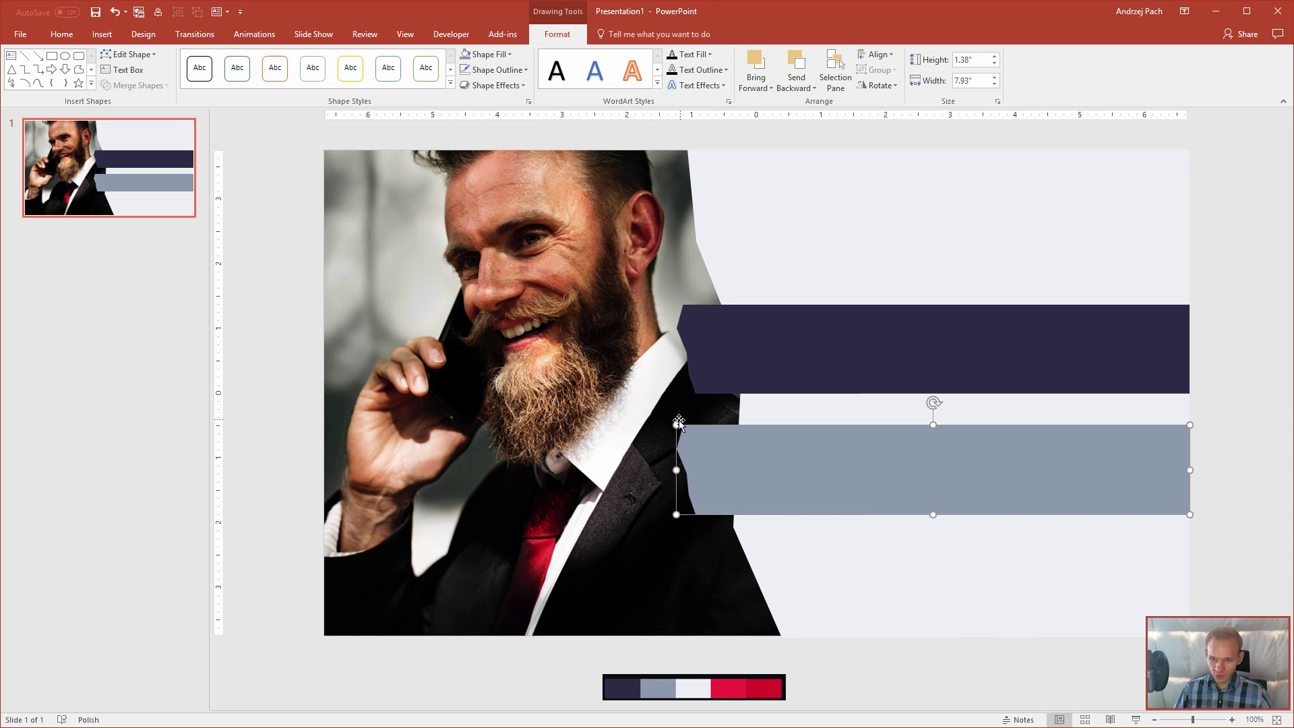
left_click_drag(676, 425, 688, 401)
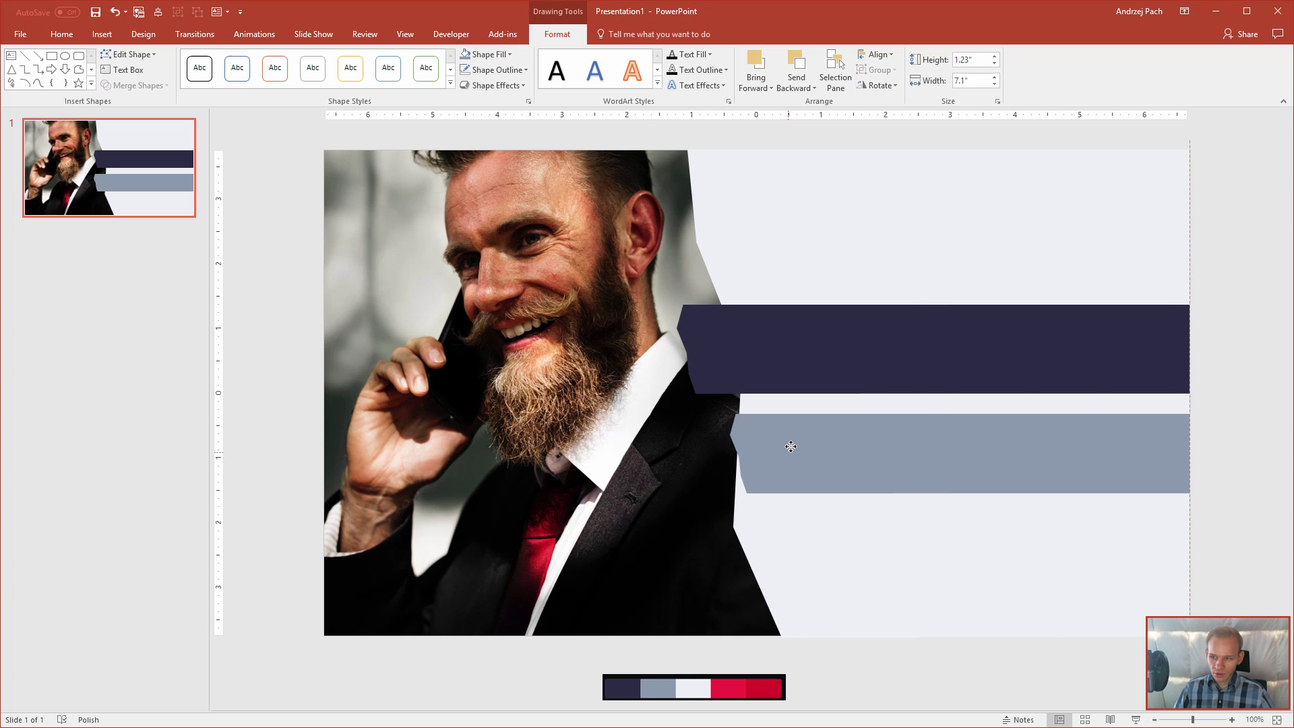
Enlarge the navy header bar to 1.42" by 8.21", extending its left end toward the photo
left_click(930, 305)
left_click_drag(930, 305, 924, 323)
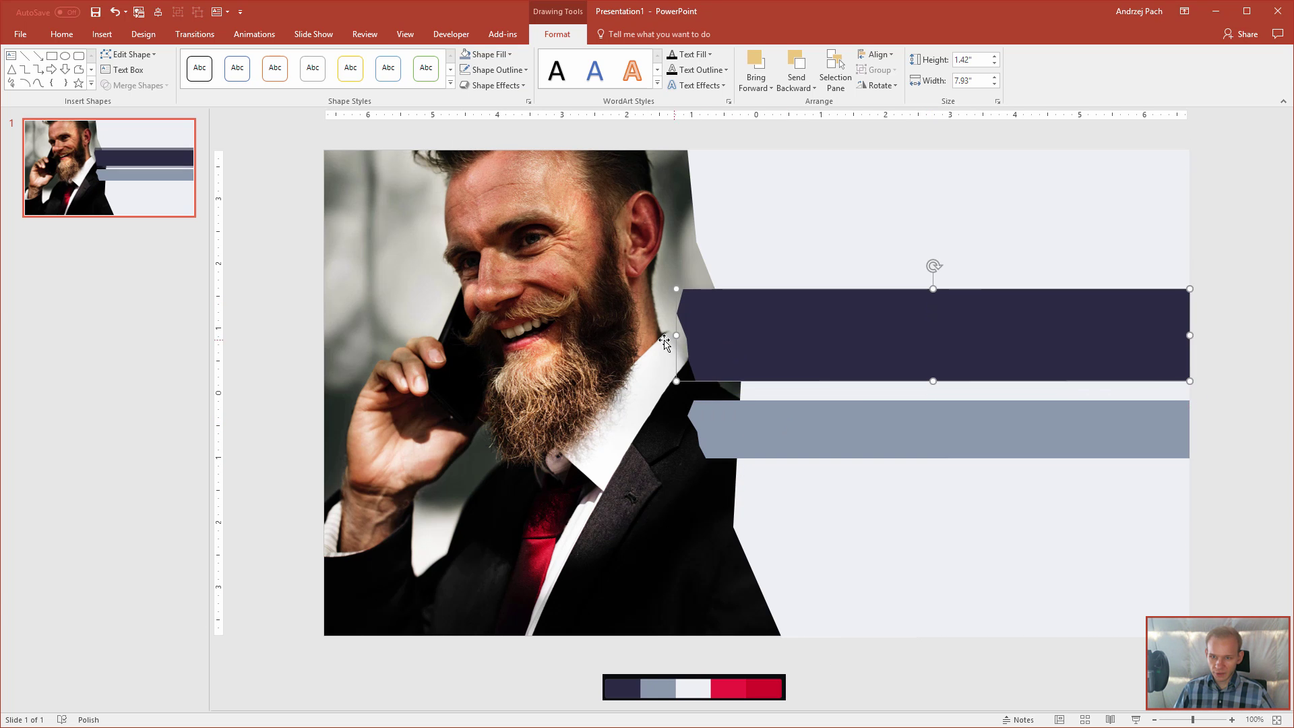
left_click_drag(673, 335, 654, 334)
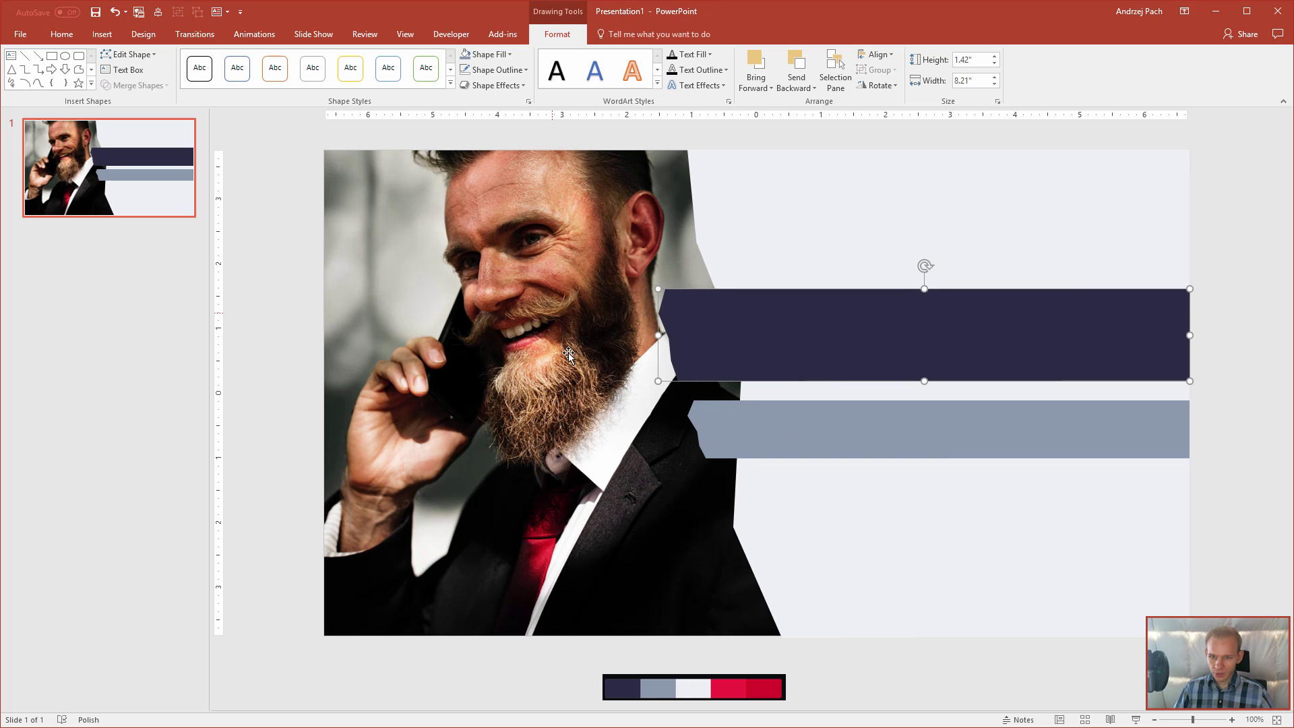
scroll(549, 338, "down", 3, "ctrl")
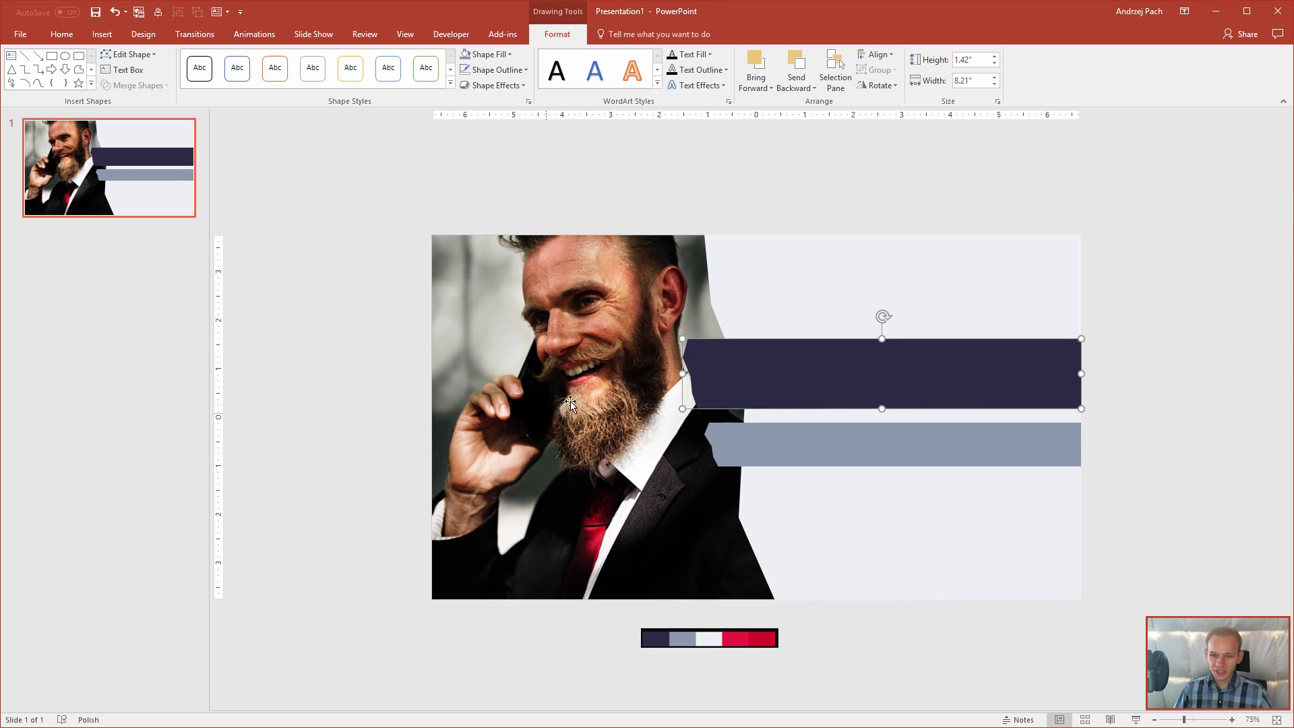
Re-crop the bearded-man photo, nudging the image slightly left inside its crop frame
left_click(567, 375)
left_click(555, 34)
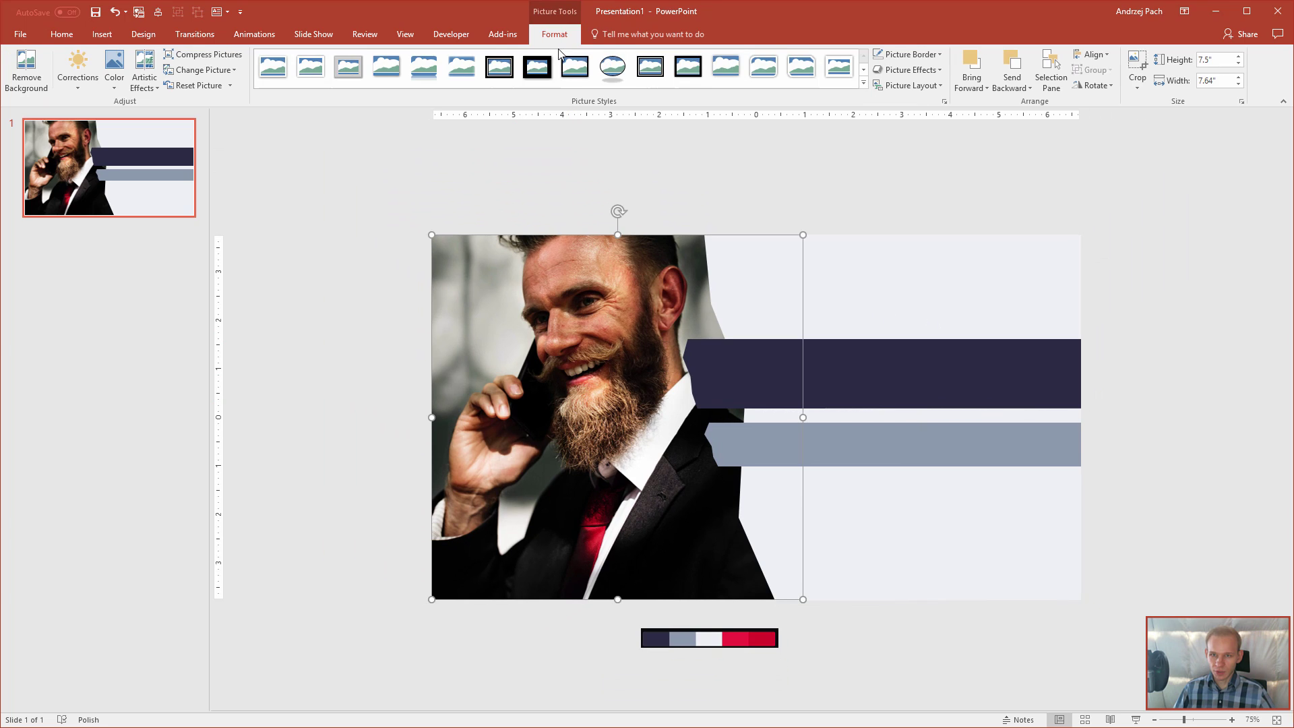
left_click(1137, 64)
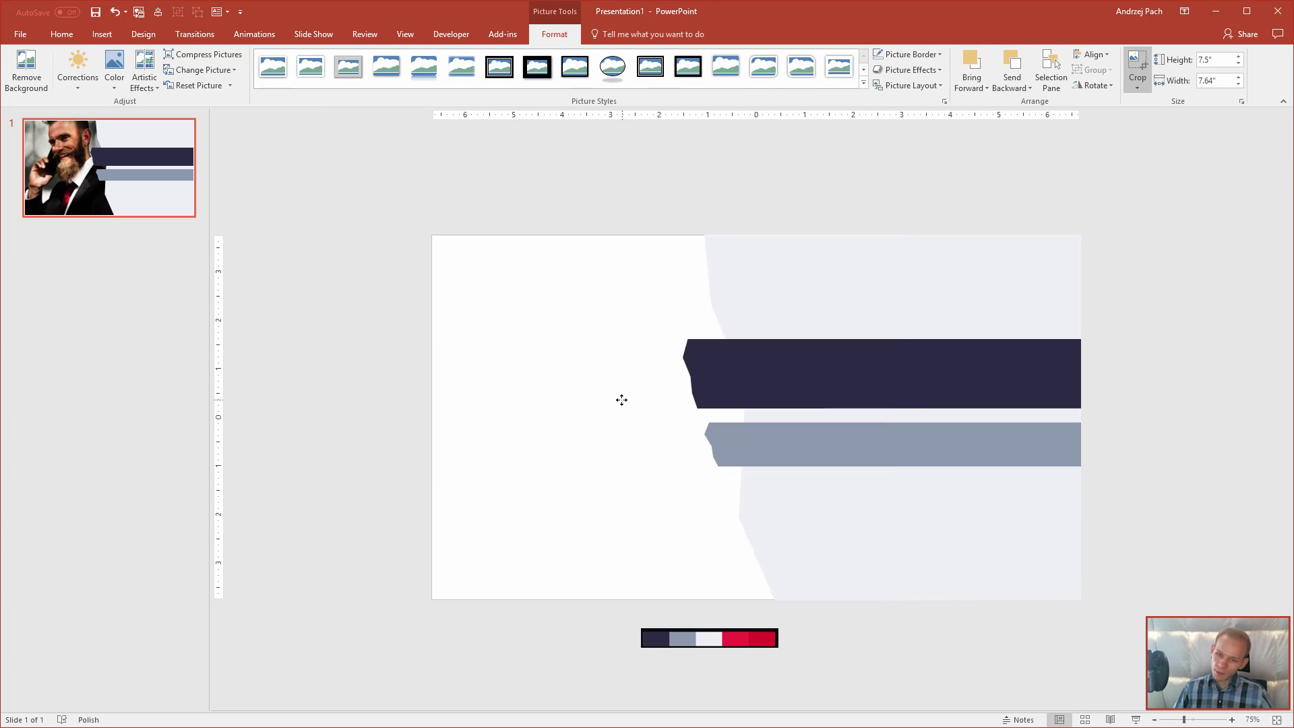
left_click_drag(599, 401, 592, 402)
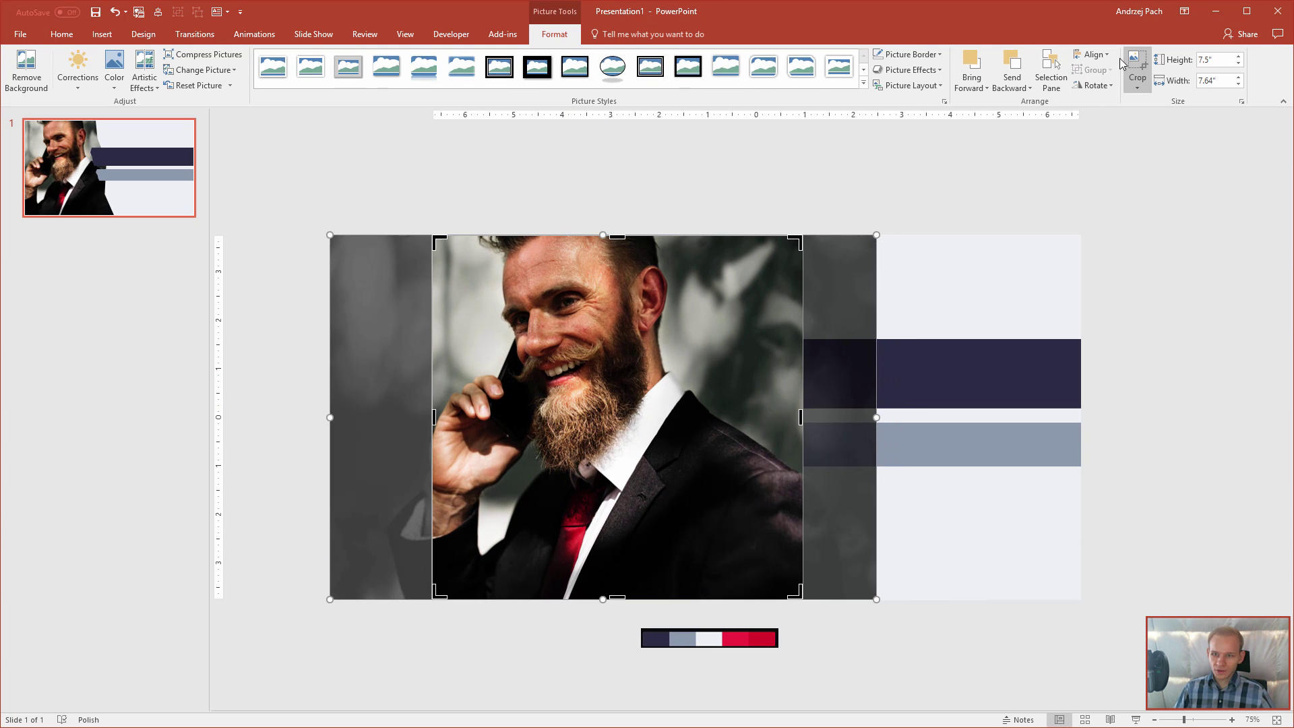
left_click(954, 196)
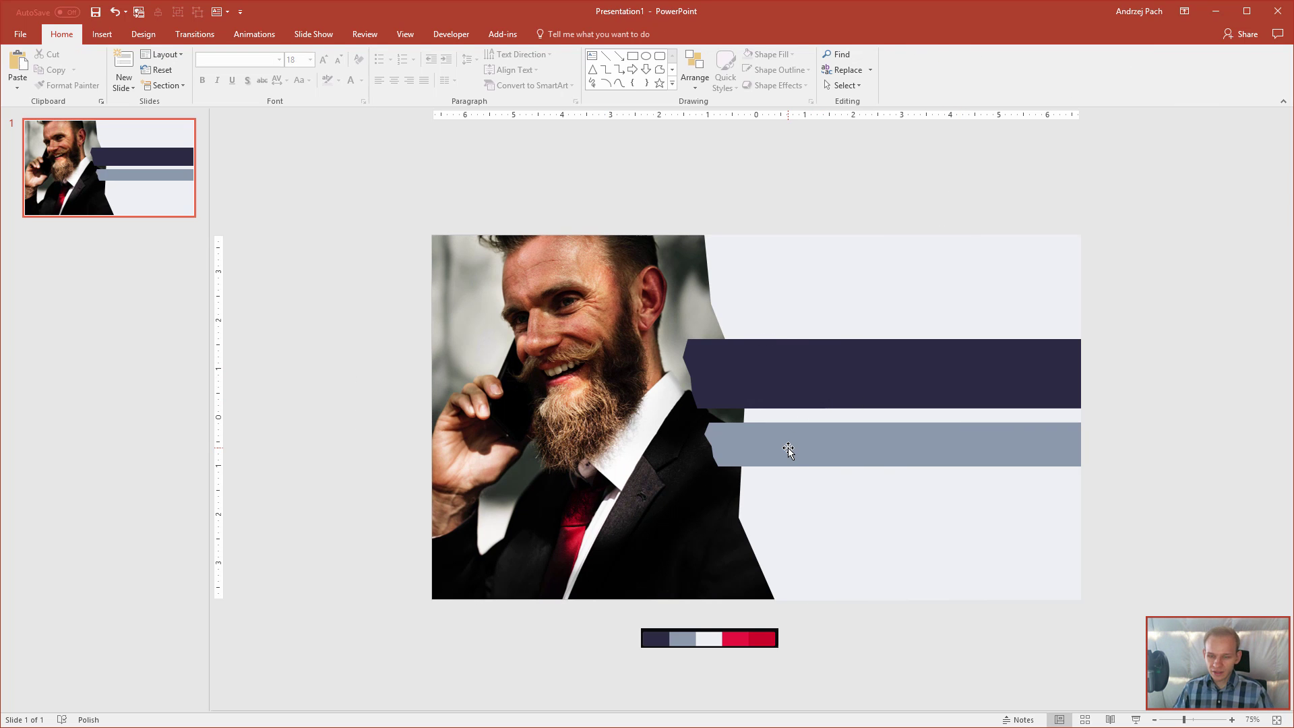
scroll(779, 447, "up", 3)
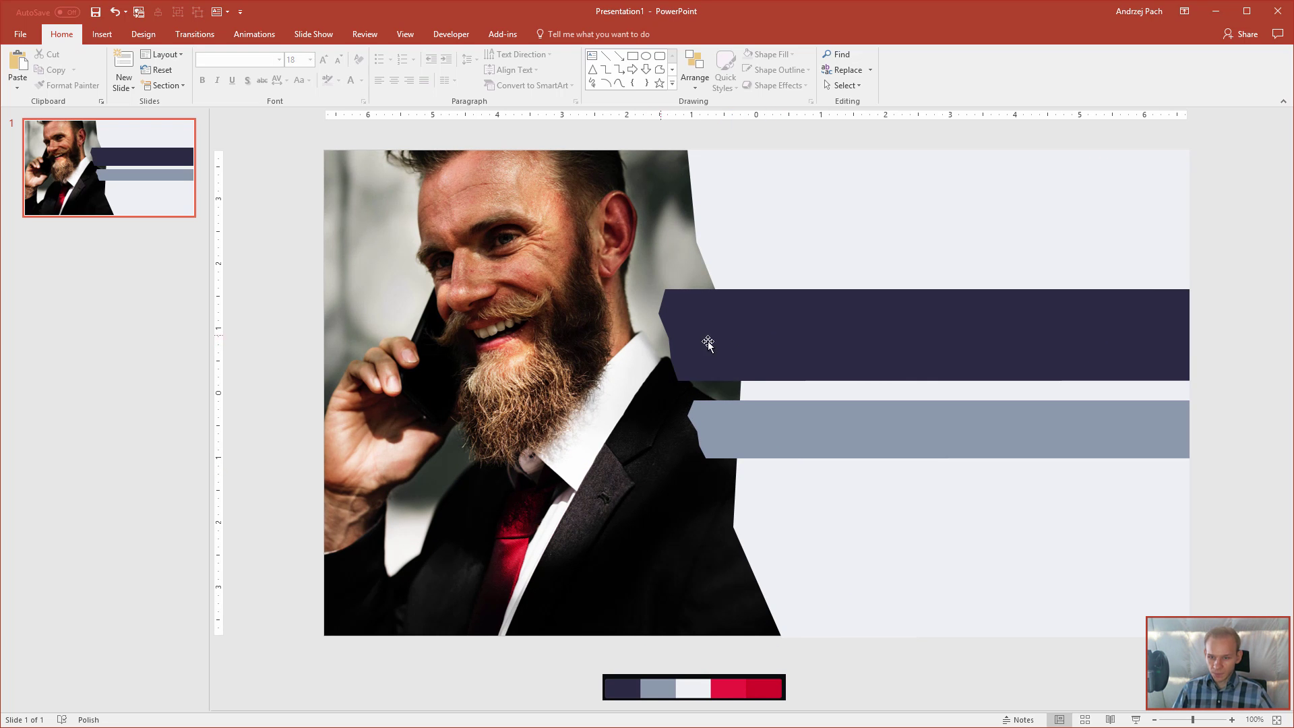
scroll(702, 341, "down", 3)
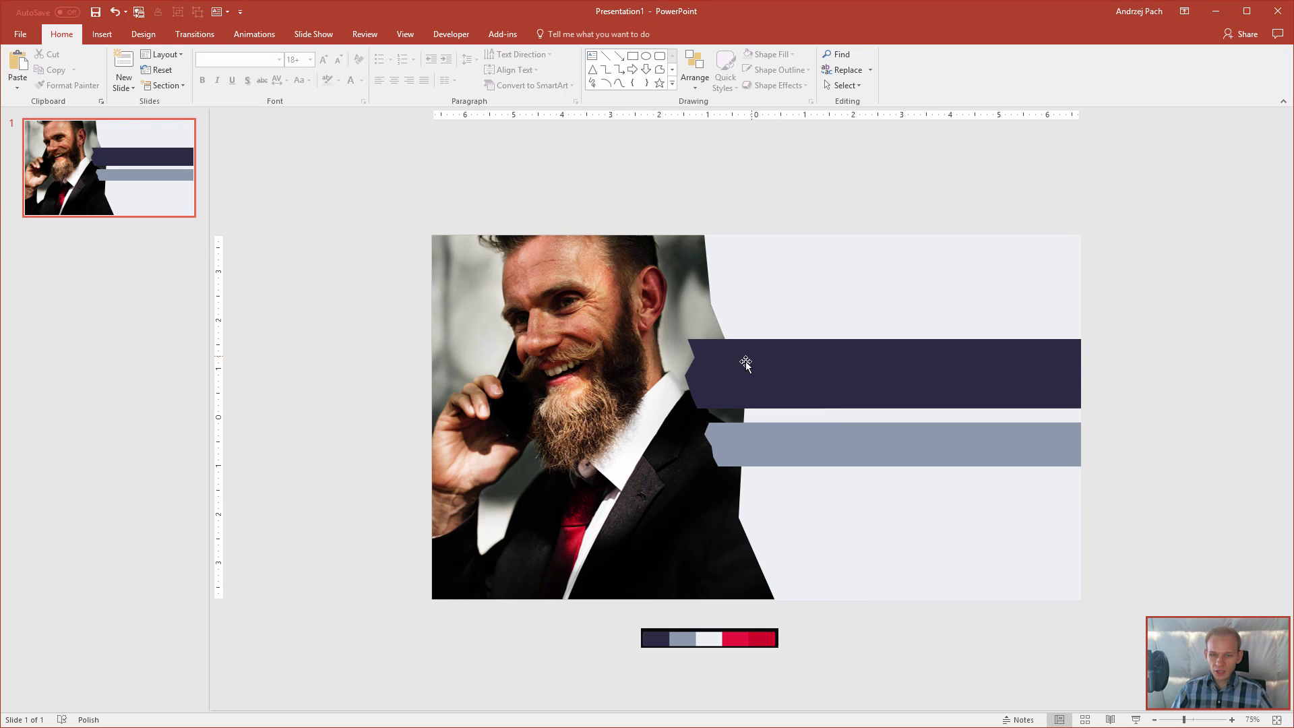
Add a text box above the header bar reading 'PLACE HEADER TEXT HERE'
left_click(101, 35)
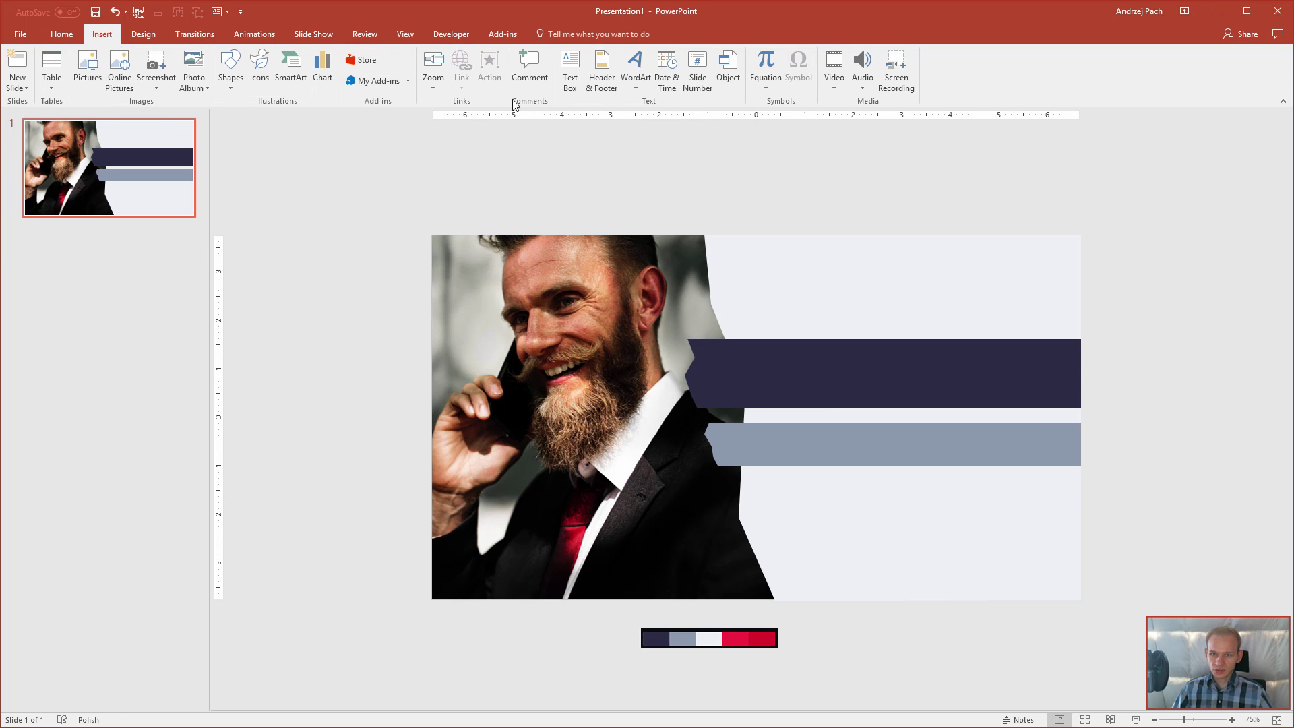
left_click(570, 67)
left_click_drag(764, 299, 903, 357)
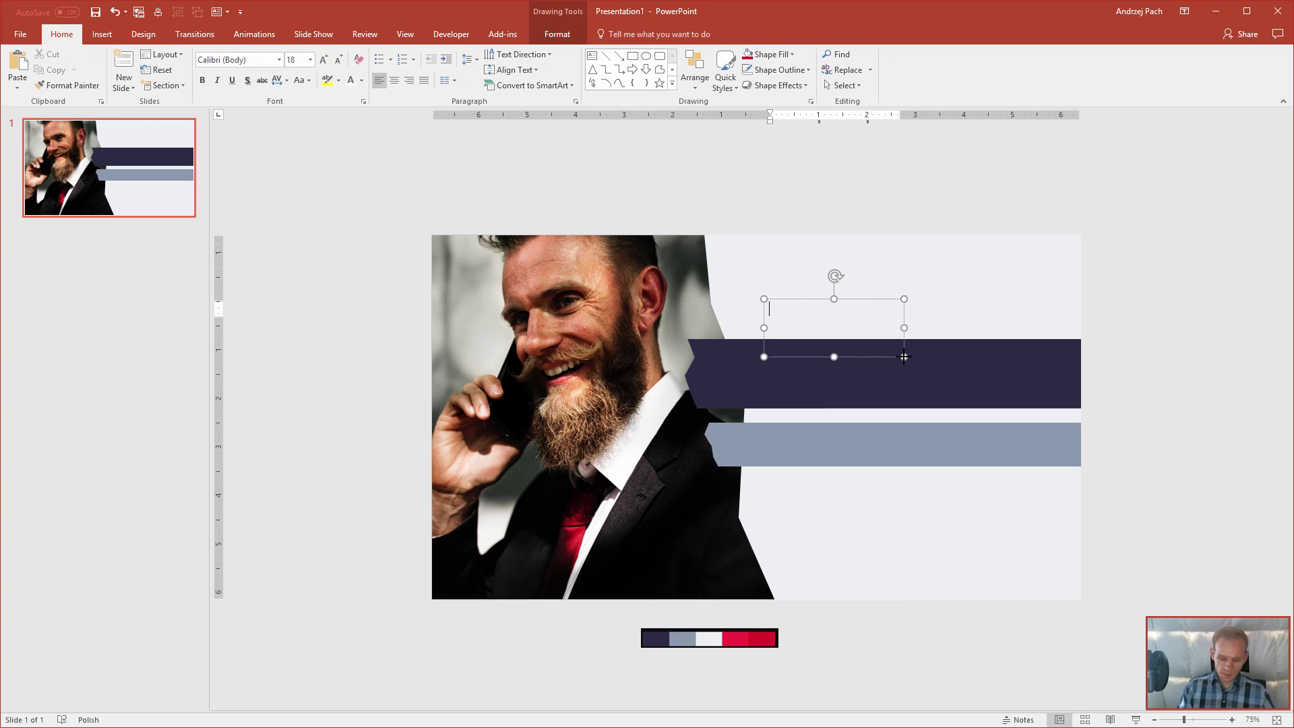
type("PLACE HEAD")
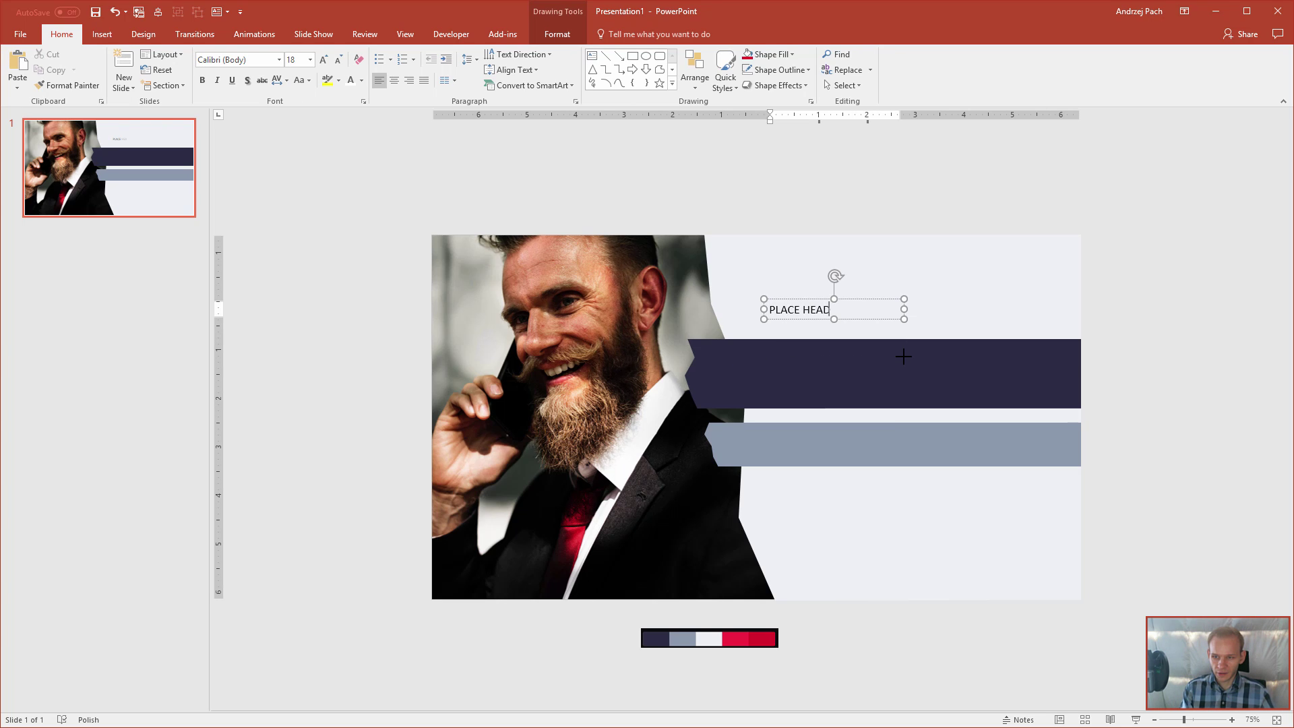
type("ER TEXT HERE")
Make the heading white and 40 pt, and place it on one line on the navy bar
key("ctrl+a")
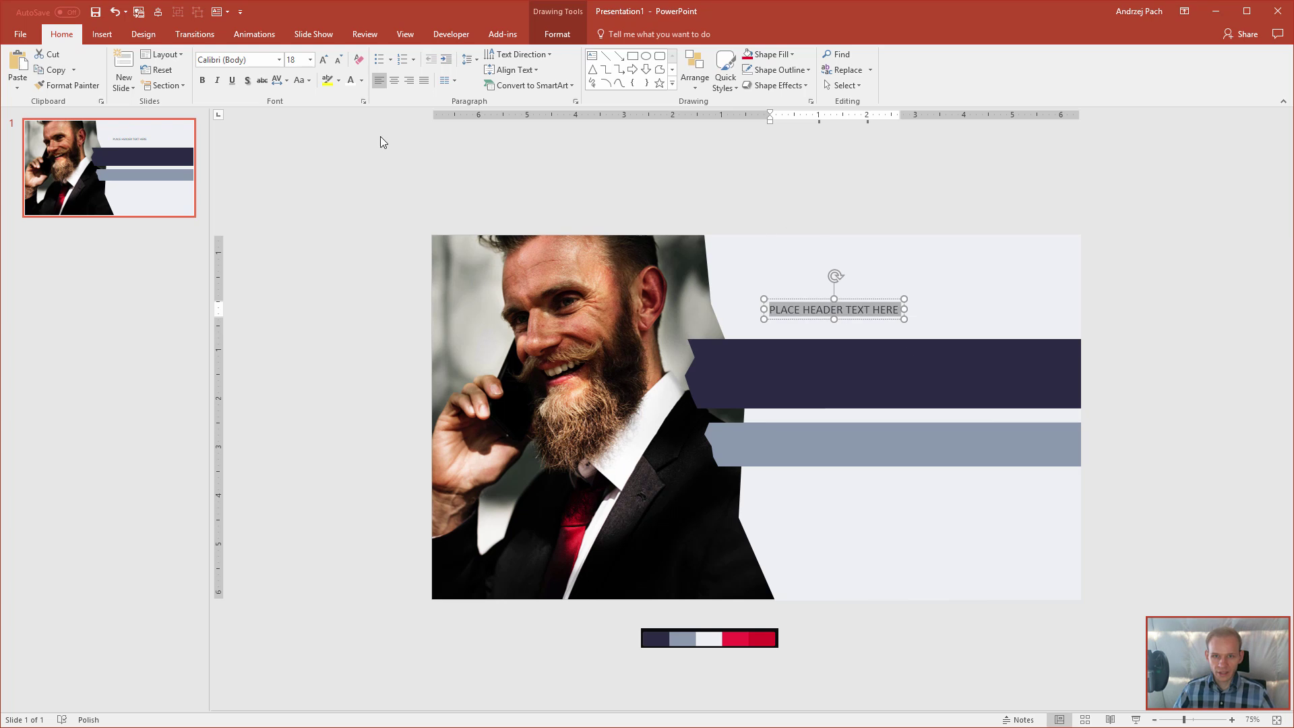
left_click(351, 80)
left_click_drag(864, 300, 840, 363)
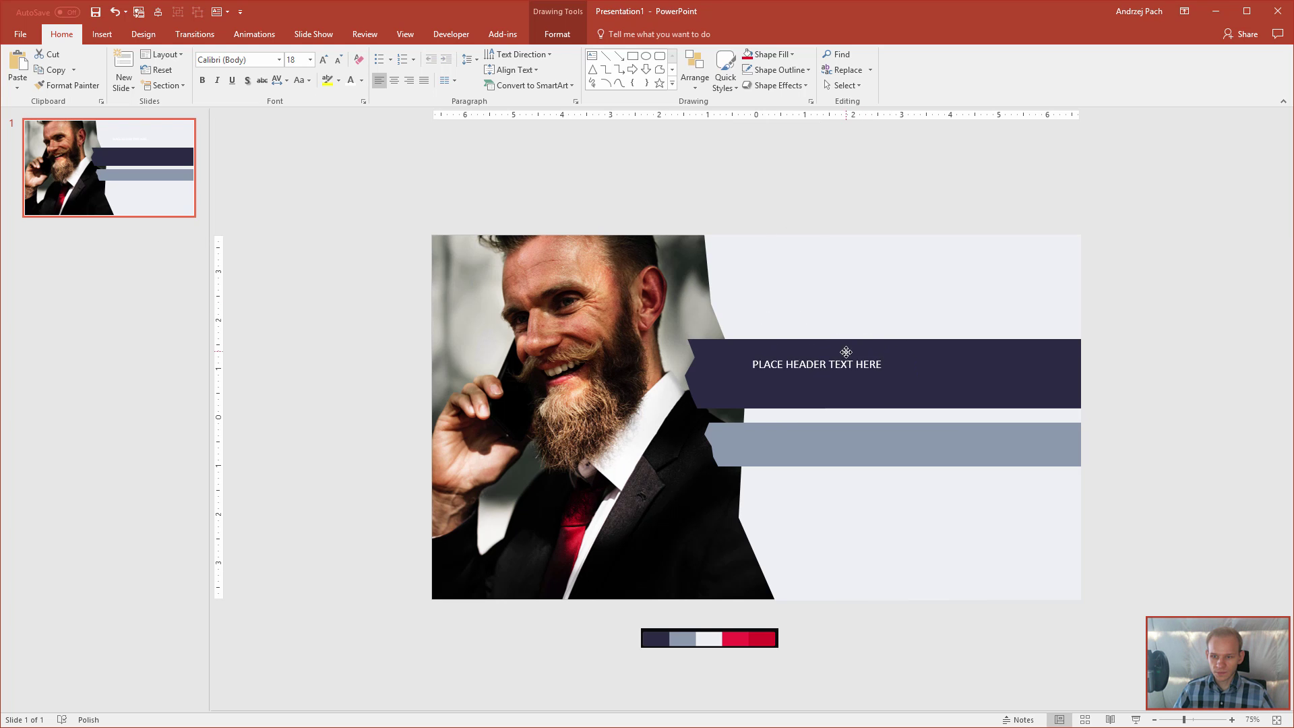
left_click(326, 60)
left_click(323, 60)
left_click(323, 60)
left_click(323, 60)
left_click(324, 60)
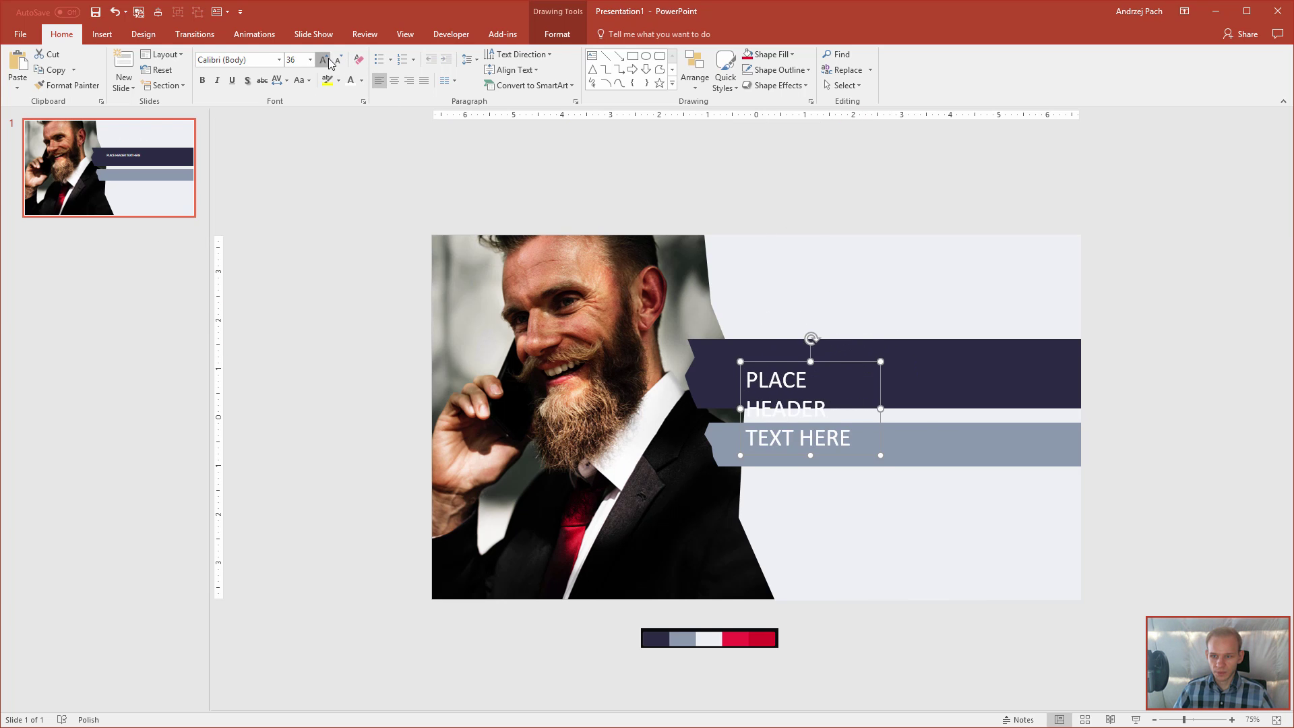
left_click(323, 60)
left_click_drag(884, 413, 1075, 398)
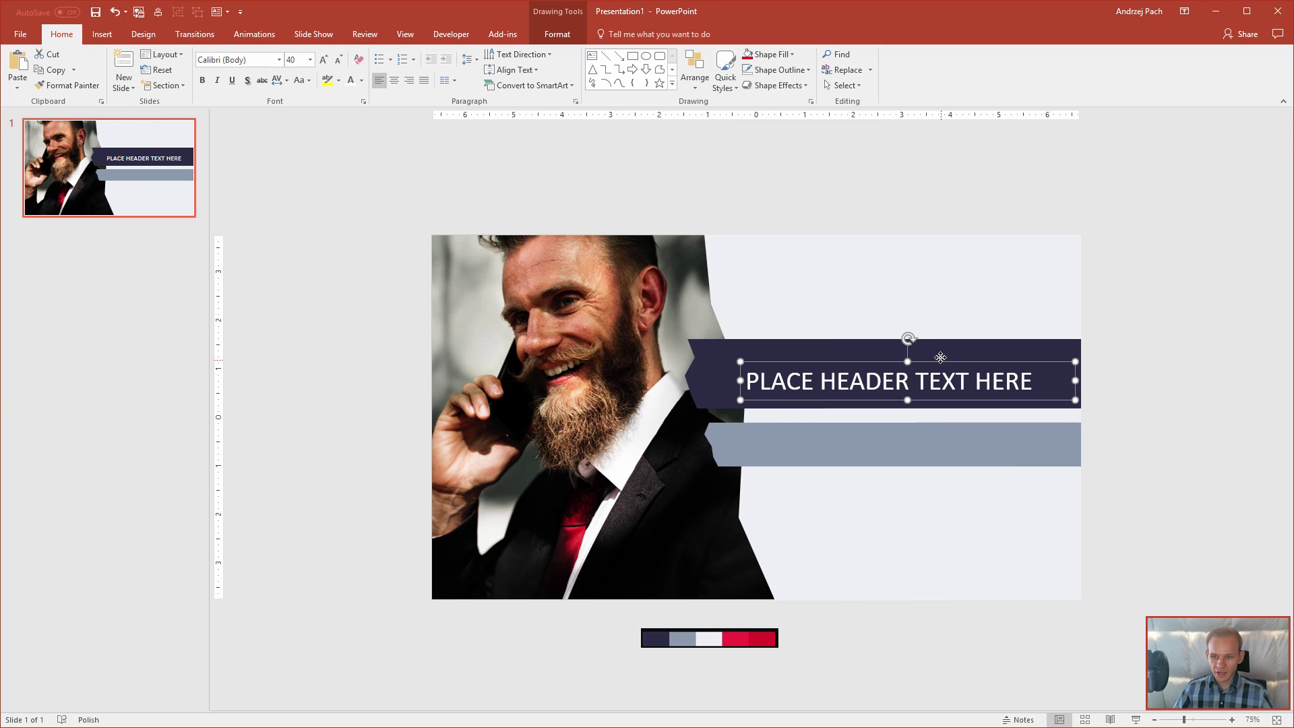
left_click_drag(937, 361, 936, 355)
Give the header a bold display font, then select the sub-text and header banners with their text
left_click(279, 60)
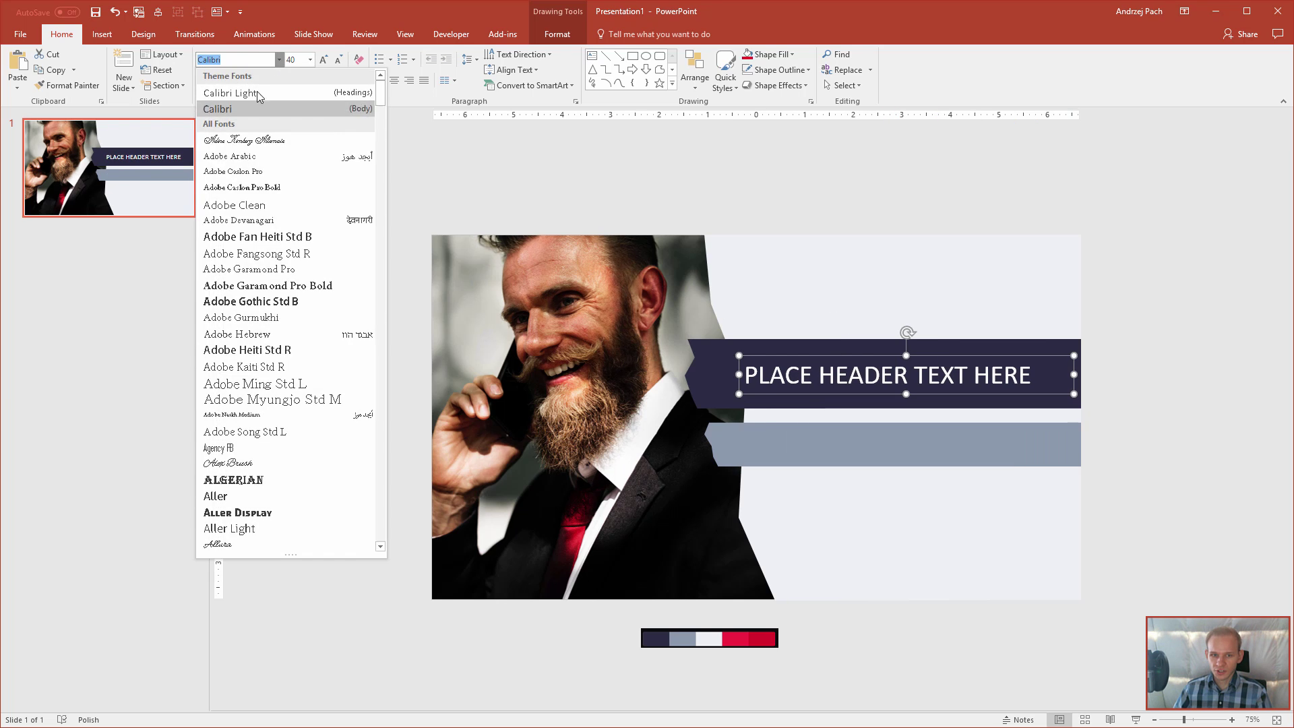
scroll(274, 253, "down", 20)
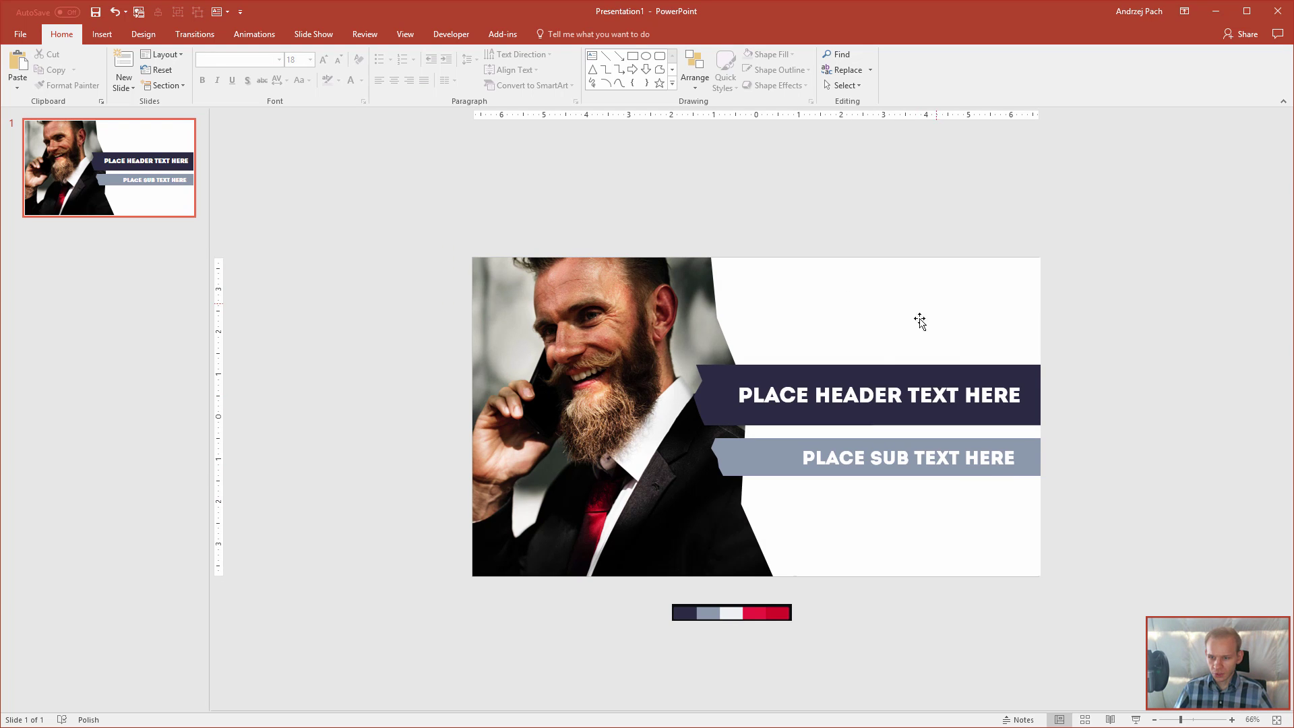
left_click(1031, 462)
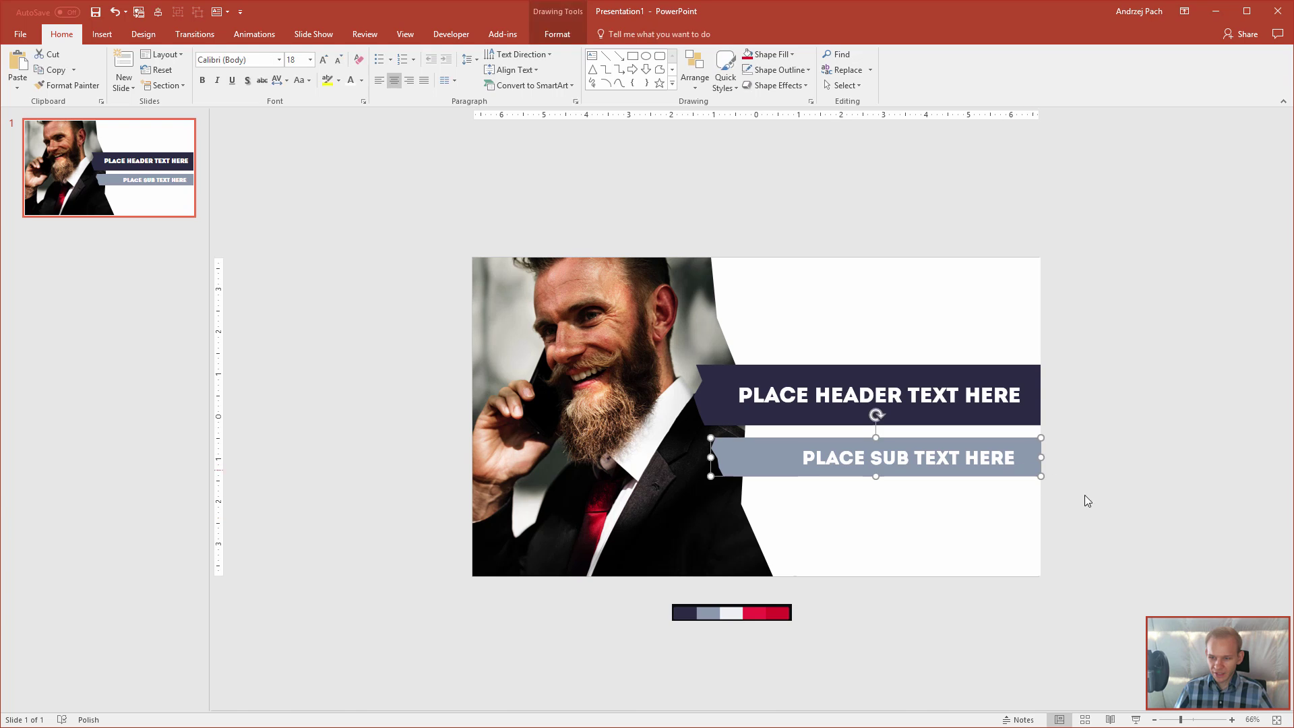
left_click_drag(1127, 517, 705, 438)
left_click_drag(1080, 356, 726, 355)
Duplicate the grey sub-text banner below the original and fill the copy crimson red
left_click(731, 382)
left_click_drag(787, 411, 789, 461)
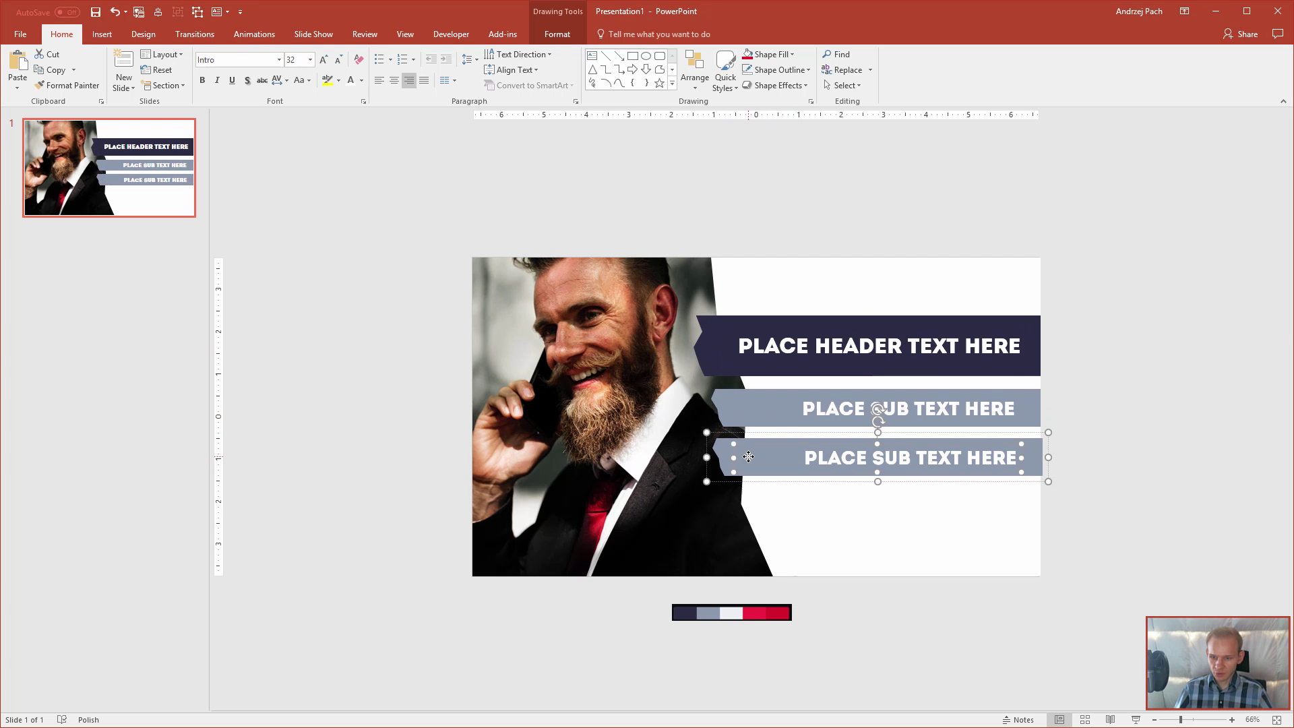
left_click(724, 455)
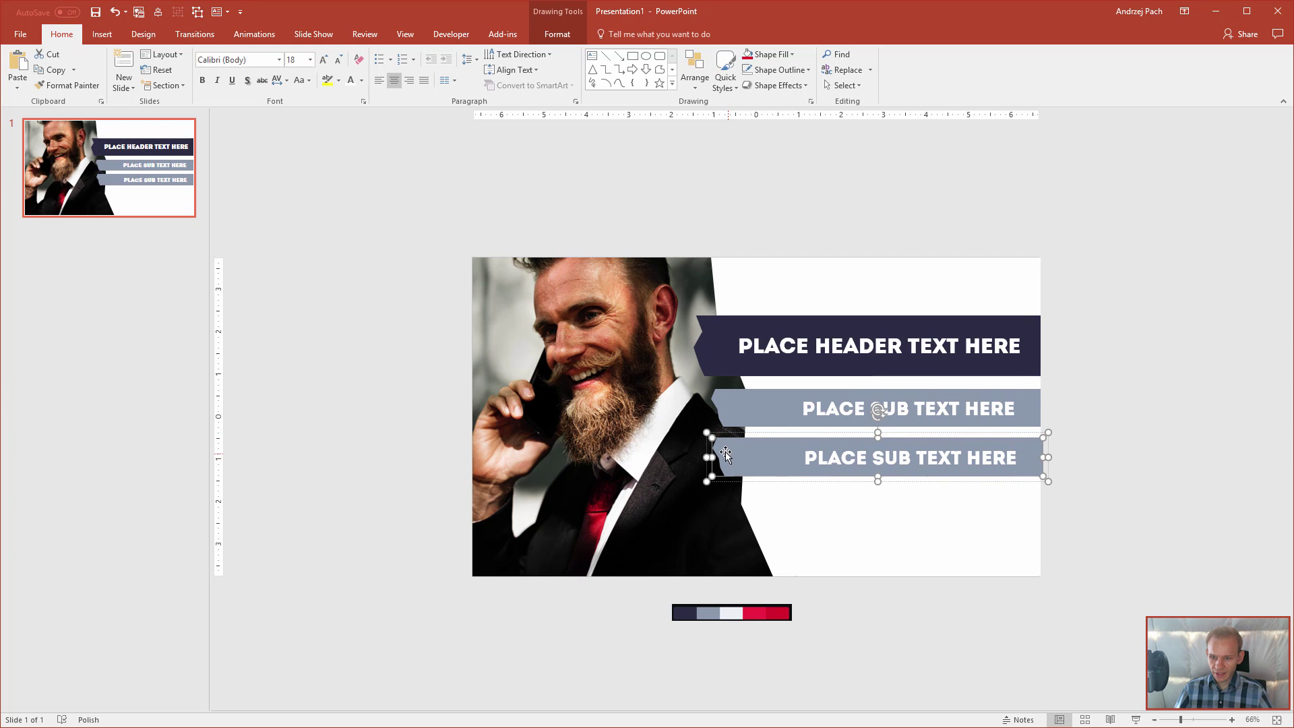
left_click(551, 35)
left_click(485, 54)
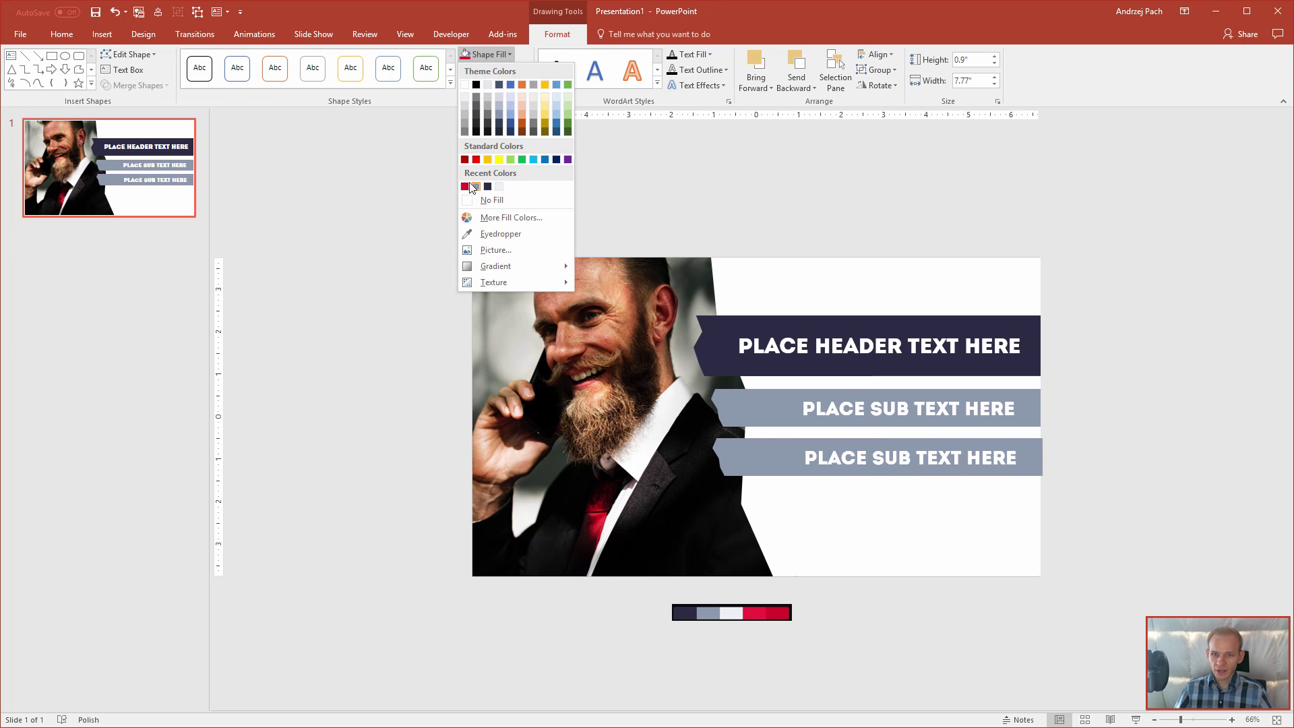
left_click(469, 186)
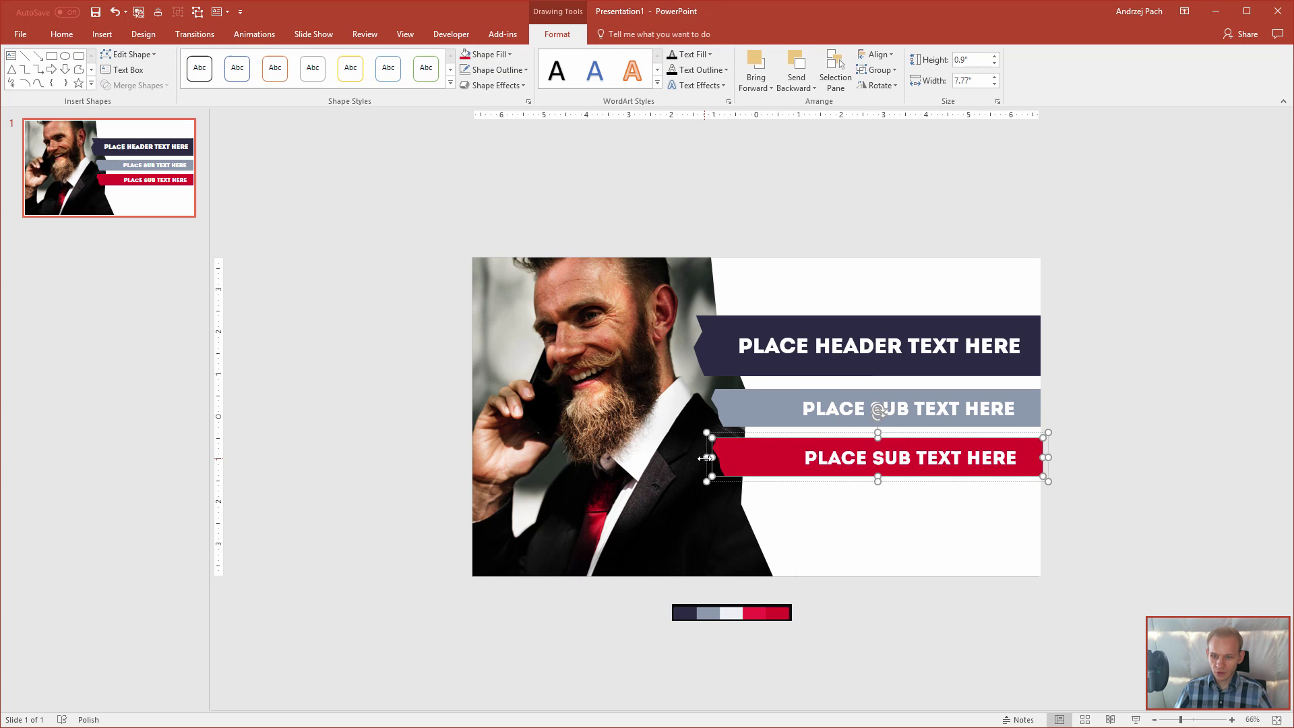
left_click_drag(705, 458, 705, 459)
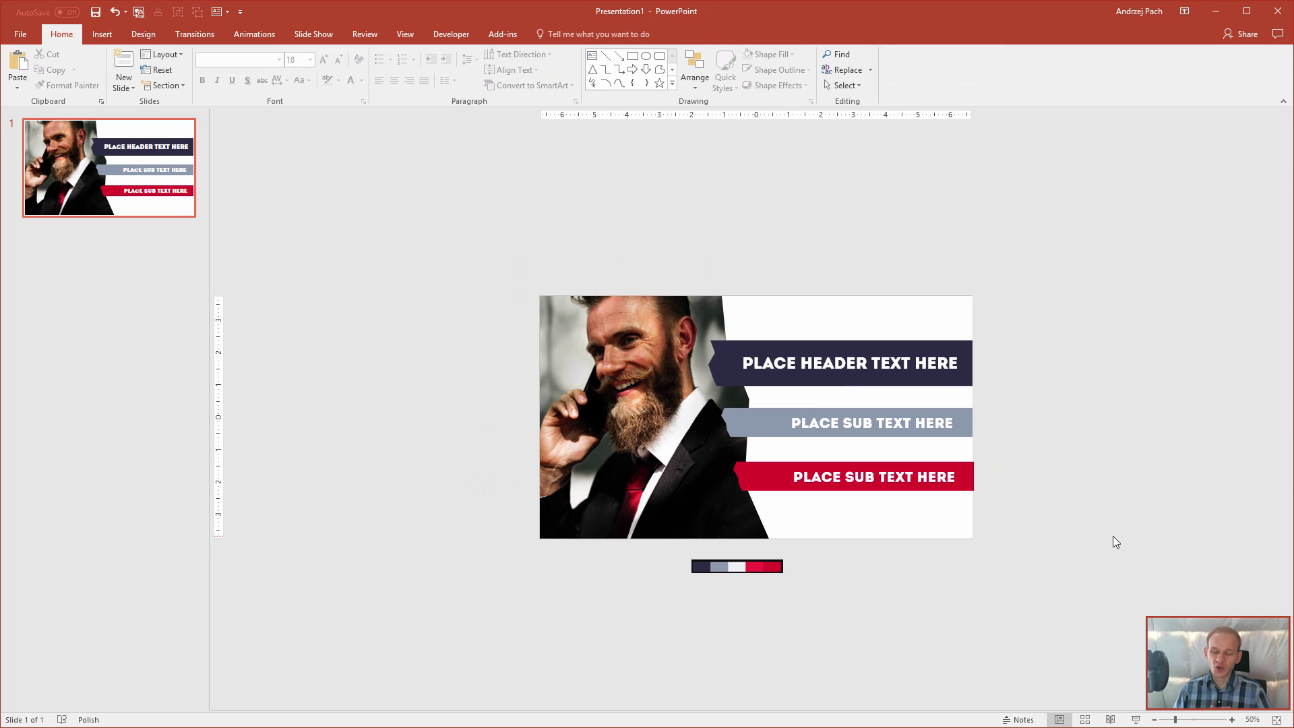